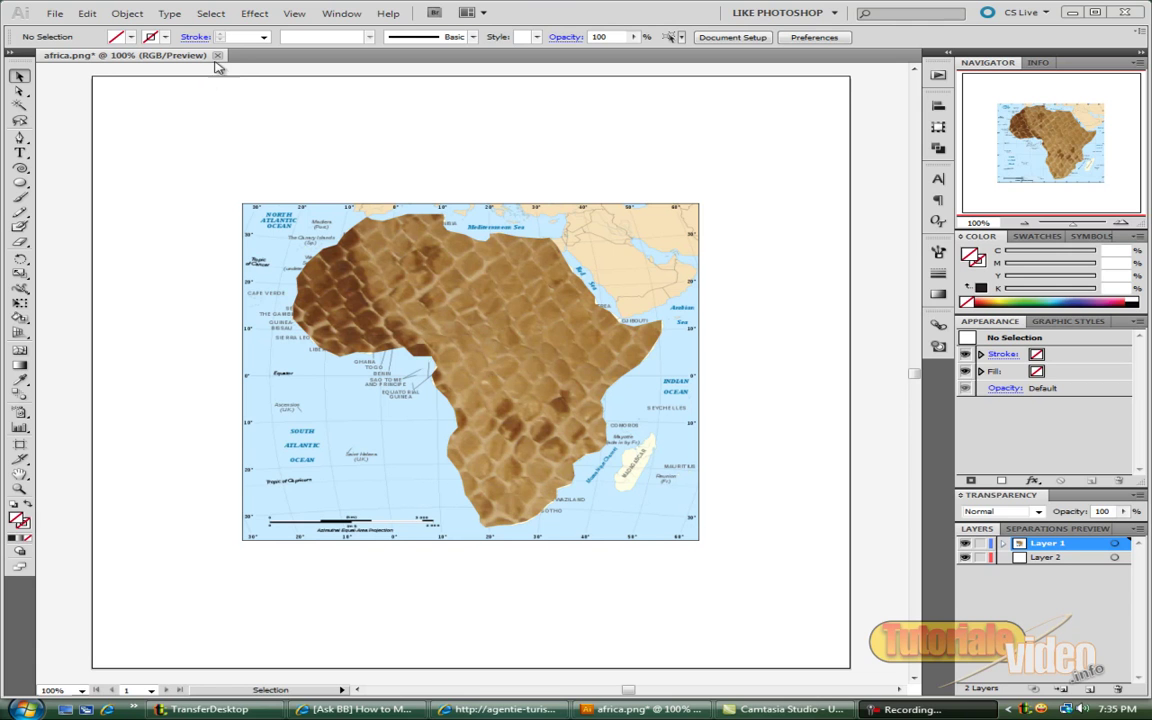
Close the textured africa.png document and open the original africa.png map from the Desktop.
click(217, 56)
click(585, 384)
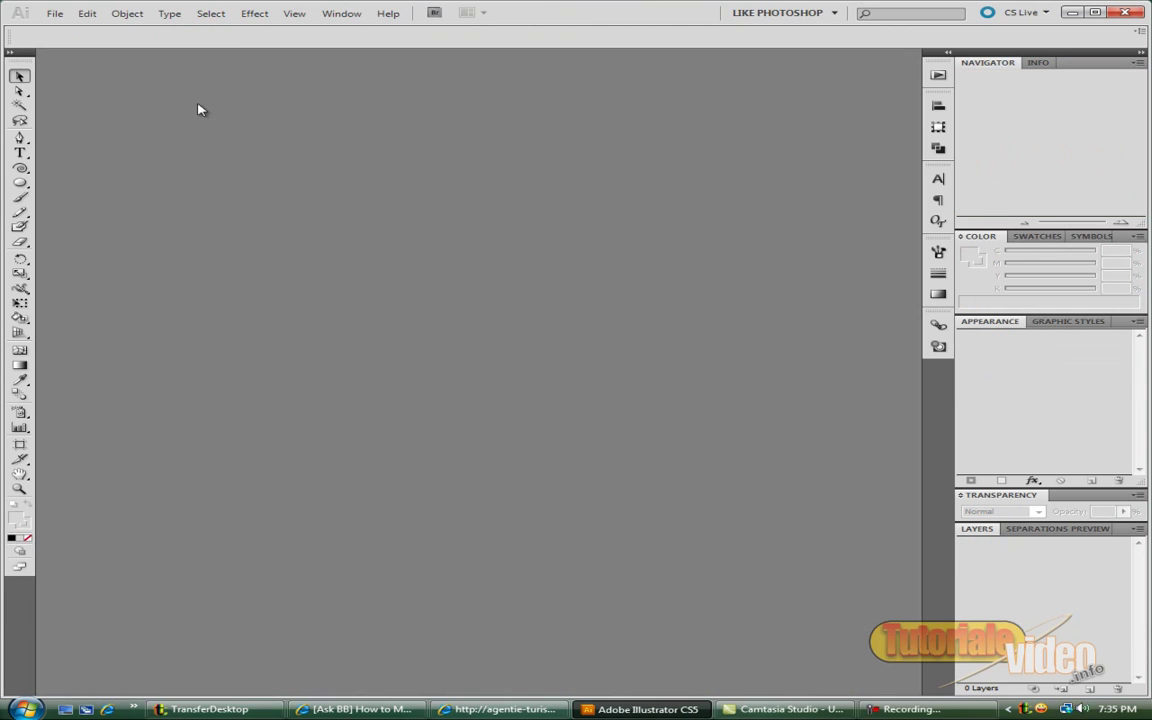
click(53, 13)
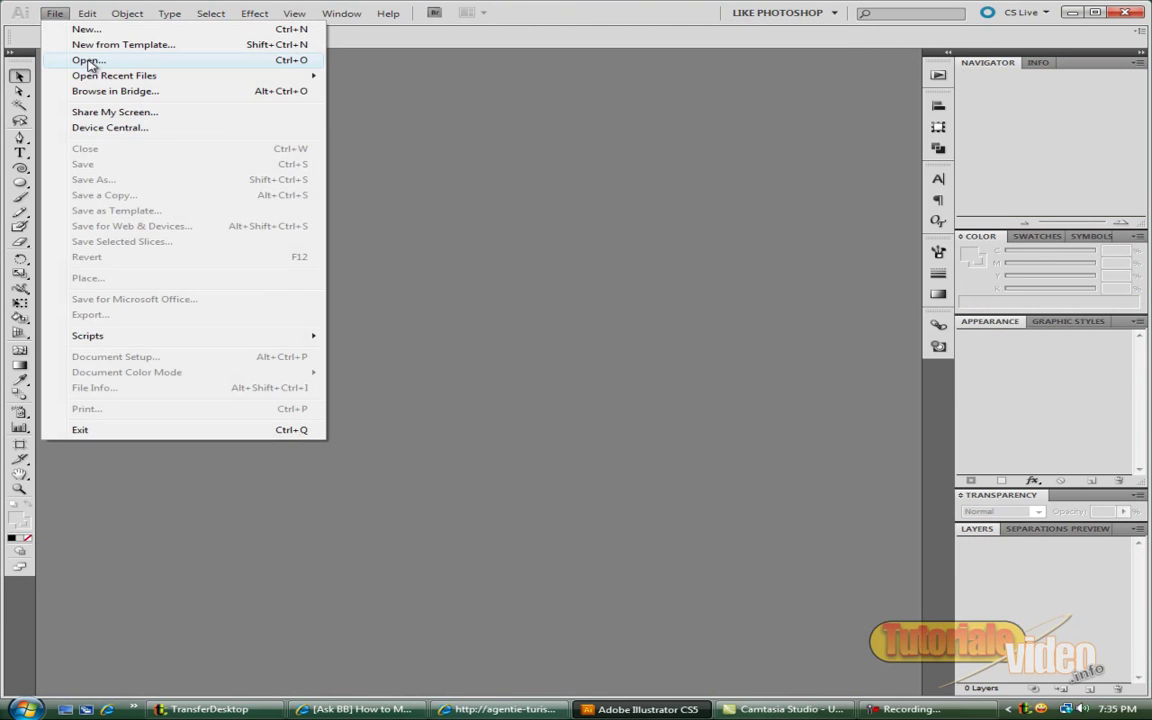
click(88, 61)
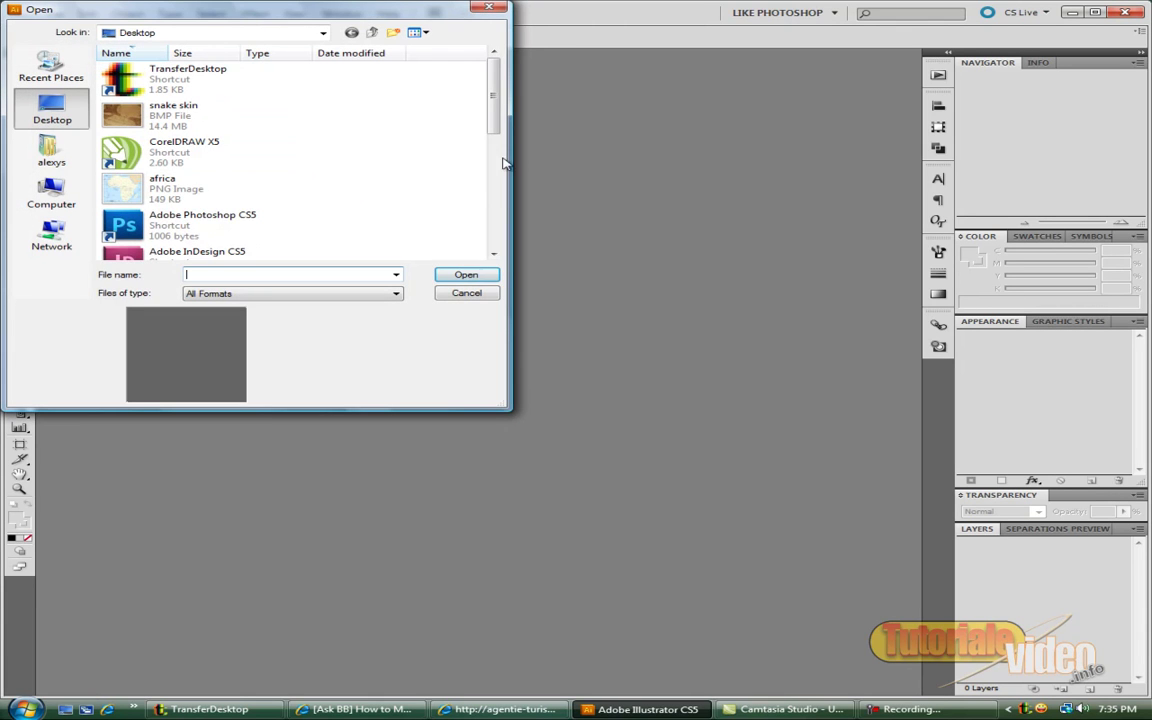
click(140, 186)
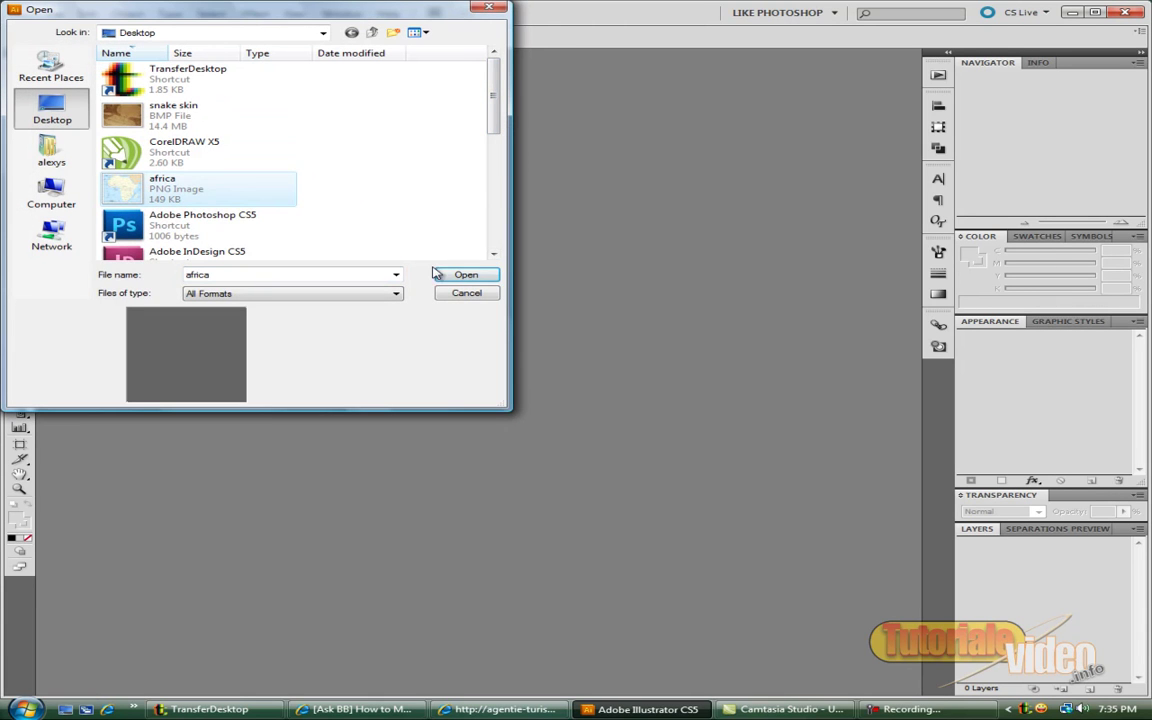
click(466, 276)
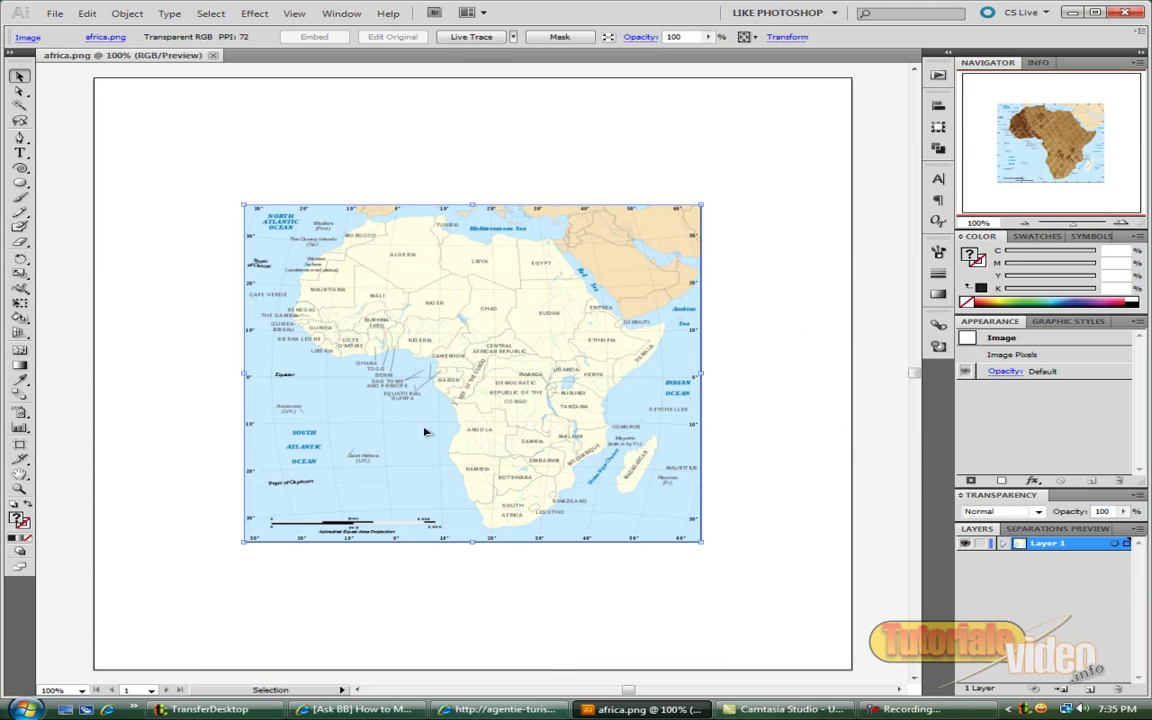
Trace Africa's southwest coast with the Pen tool, from the tip of South Africa up past Namibia to northern Angola.
click(19, 138)
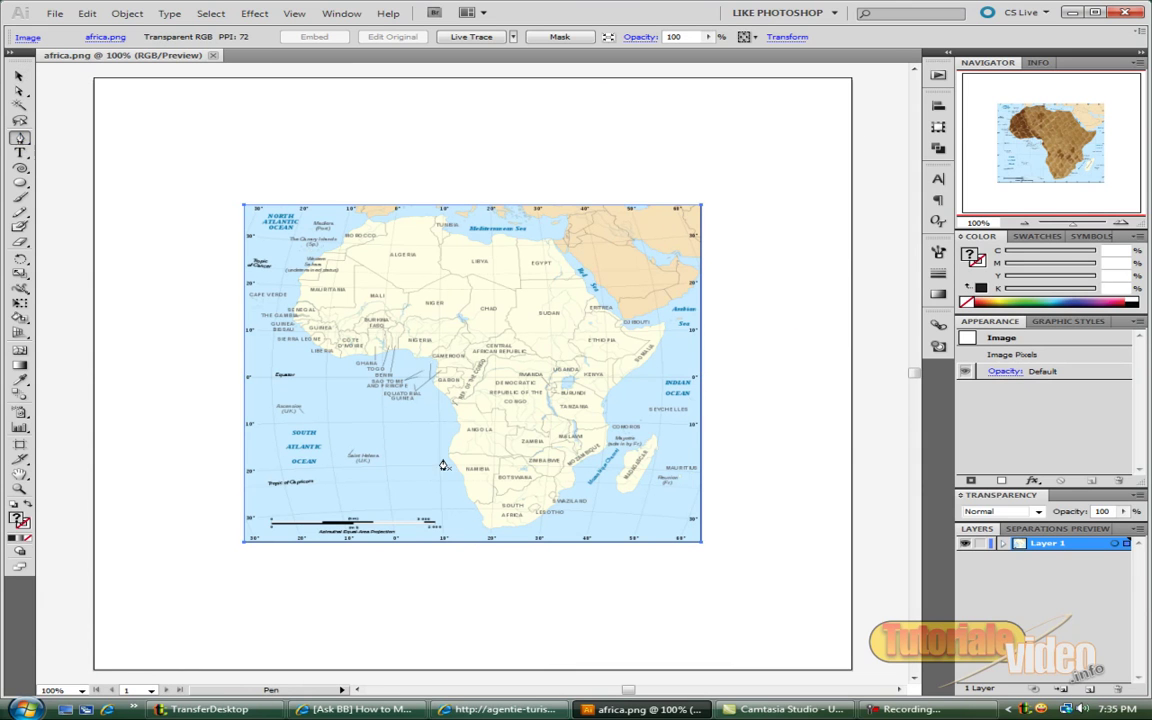
key(ctrl+plus)
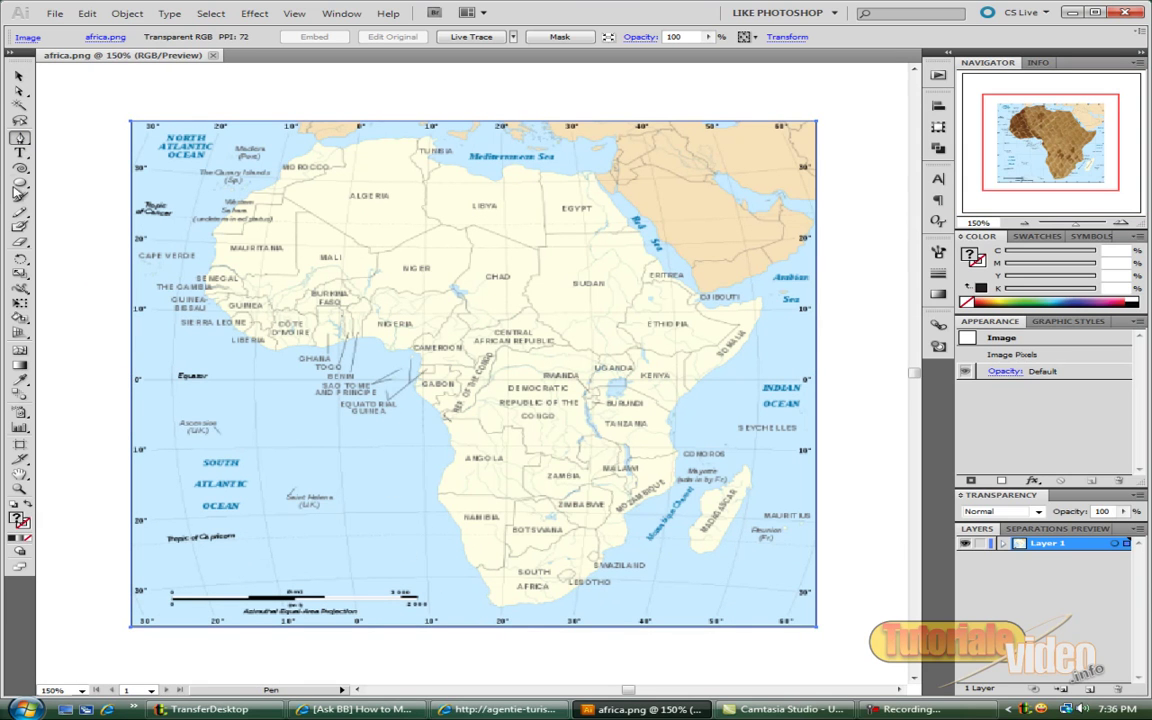
click(490, 607)
click(486, 586)
click(472, 563)
click(460, 536)
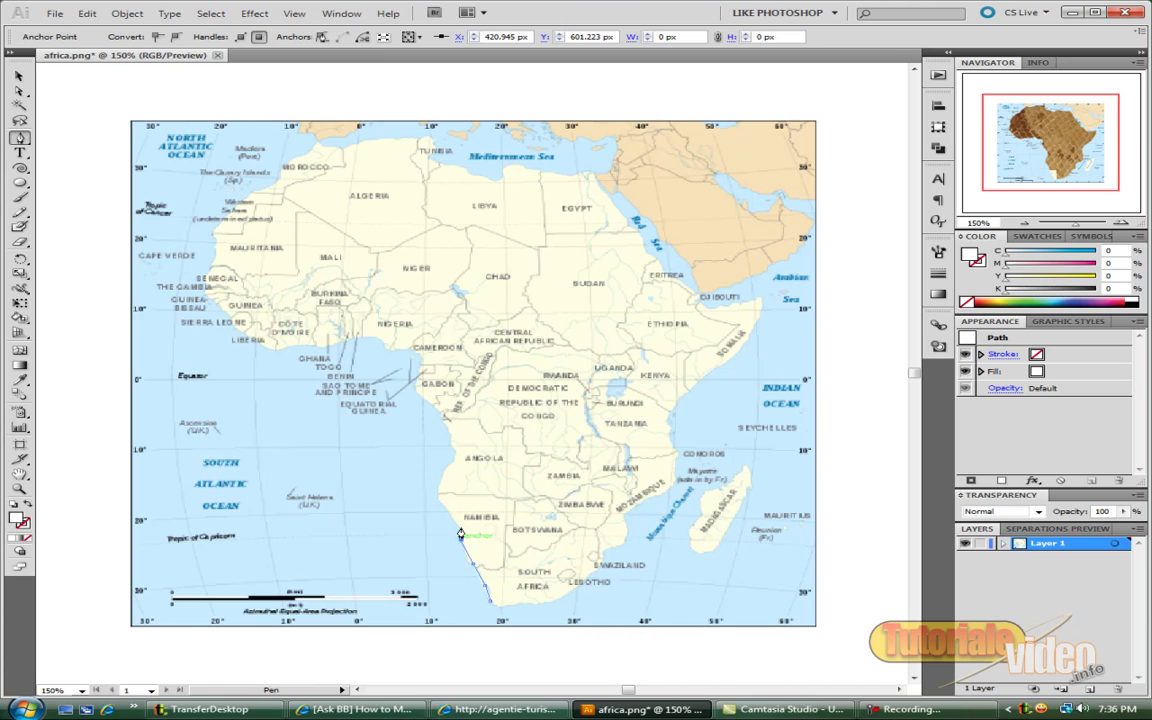
drag(456, 522, 446, 430)
Set the fill of the unfinished coastline path to None.
click(1040, 373)
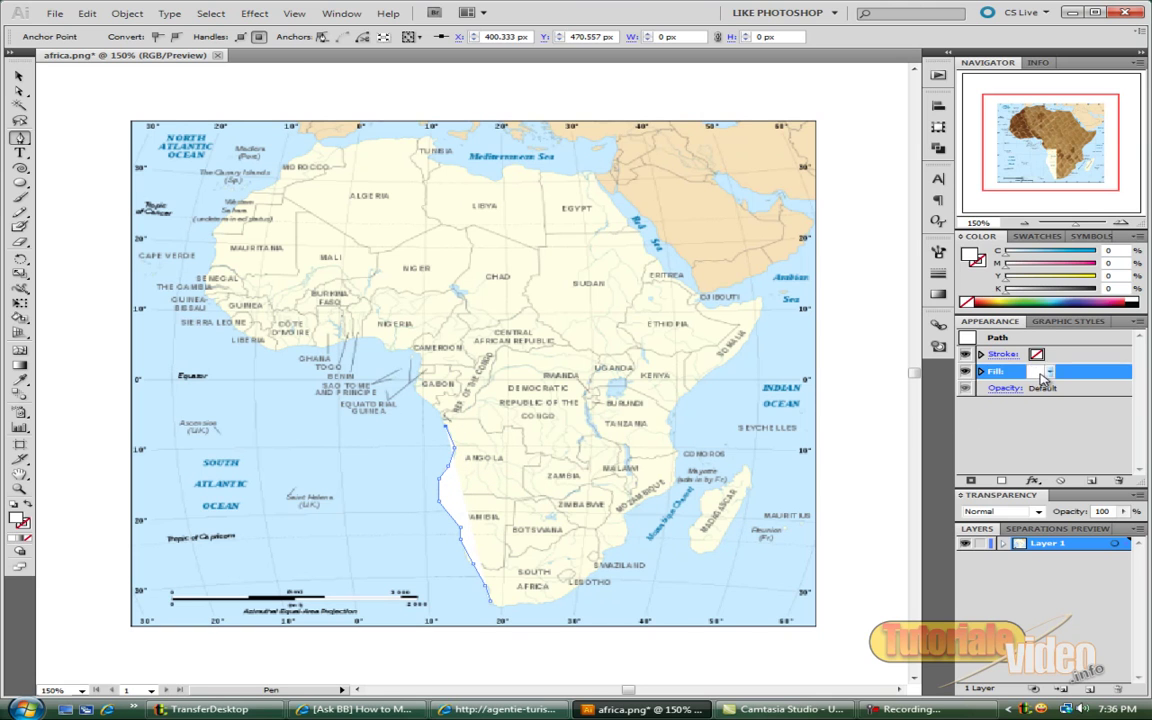
click(1049, 375)
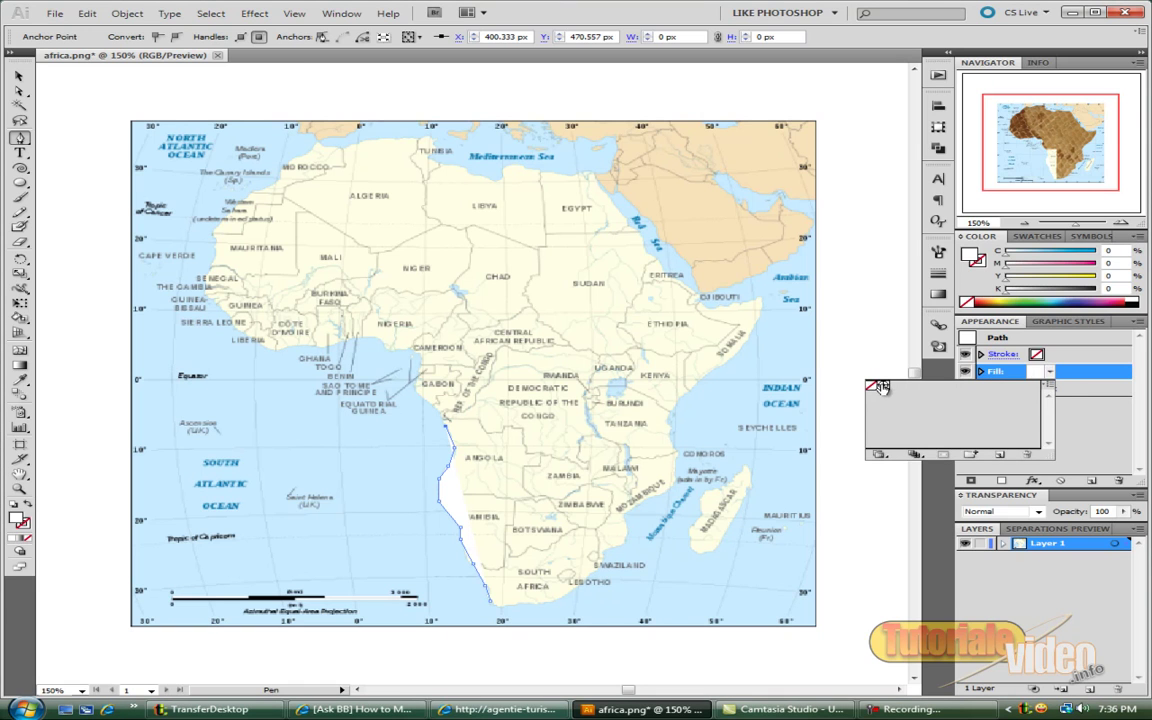
click(881, 386)
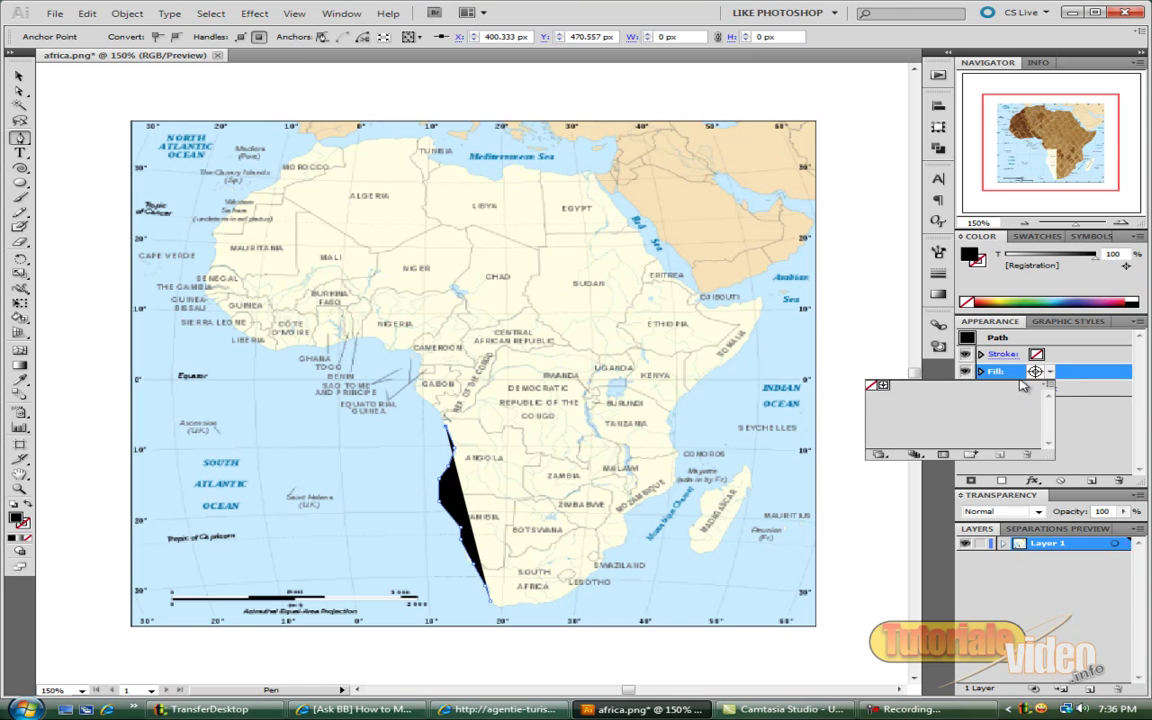
click(872, 386)
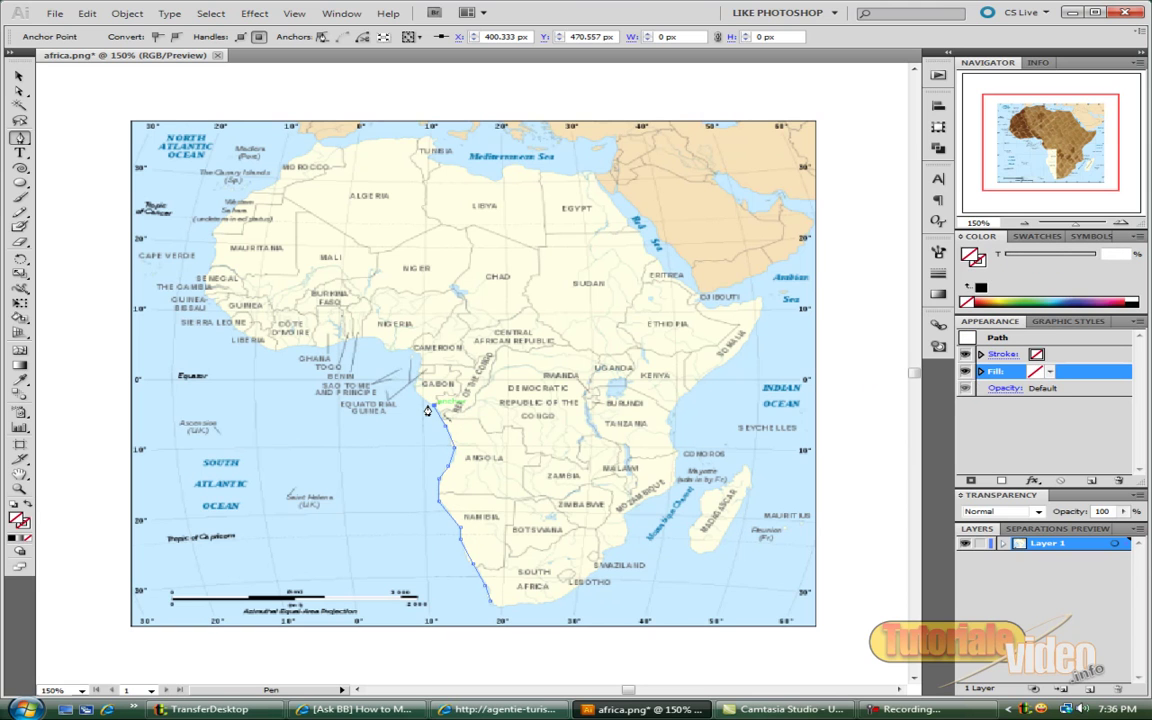
Continue the Pen path along the west coast from Gabon around Liberia and Mauritania up to Morocco.
click(411, 391)
drag(413, 380, 279, 354)
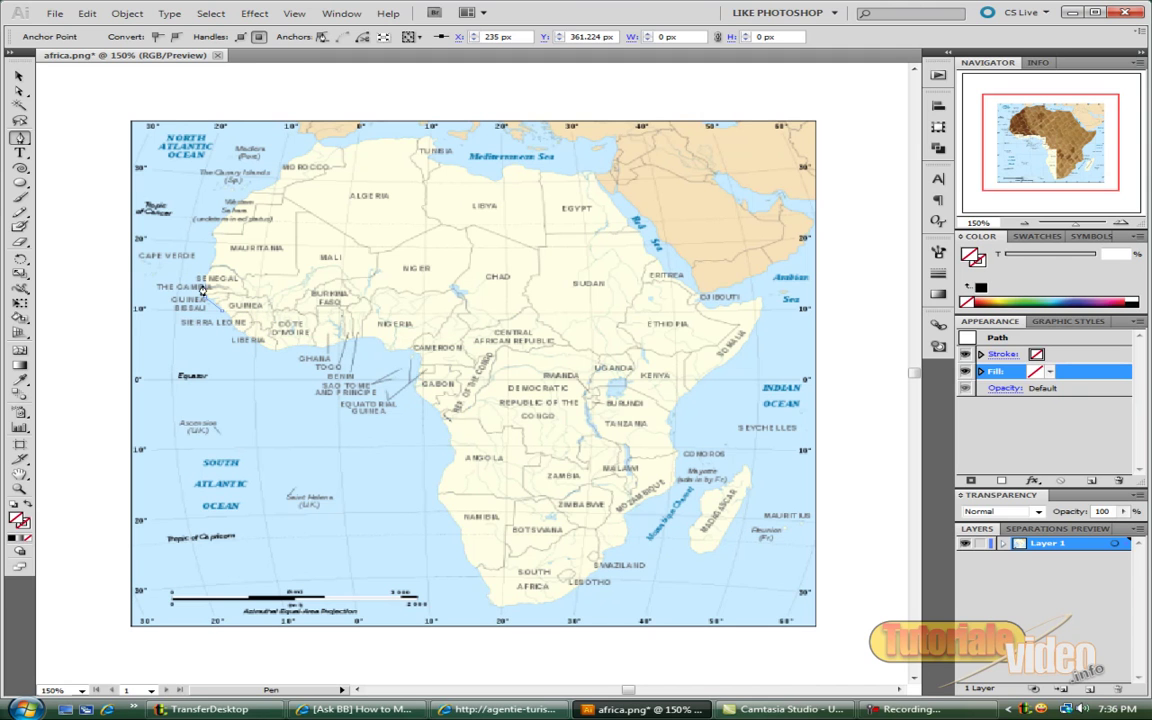
click(213, 232)
click(240, 205)
click(266, 186)
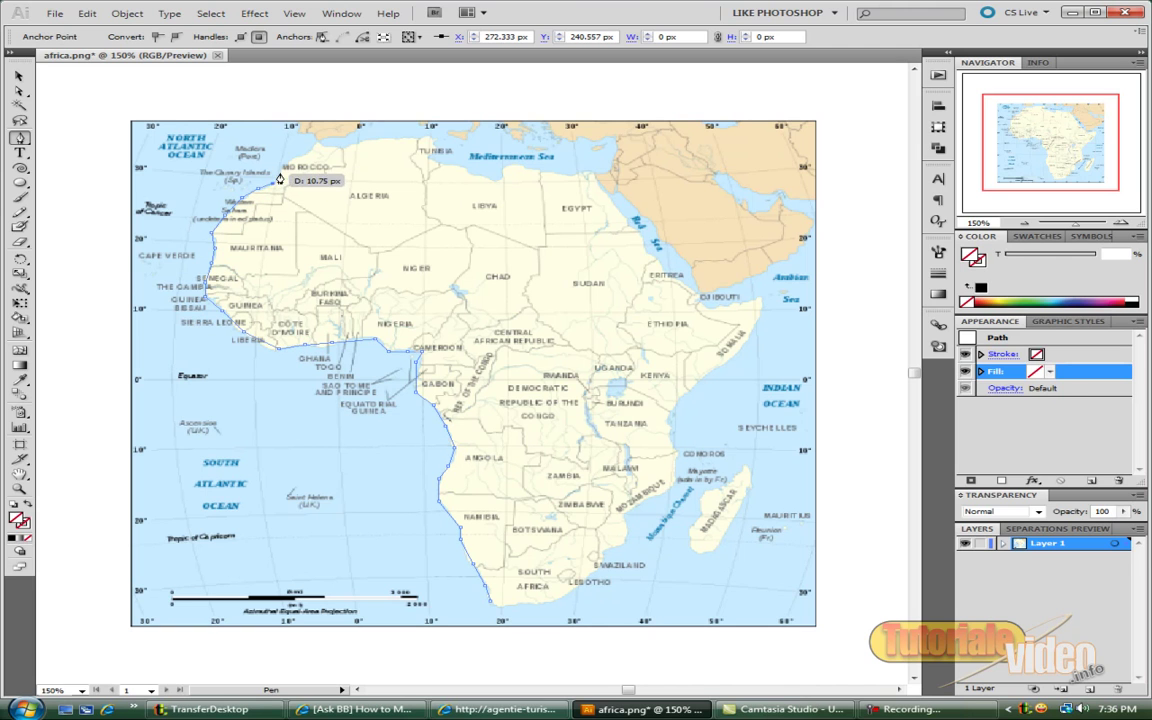
click(287, 163)
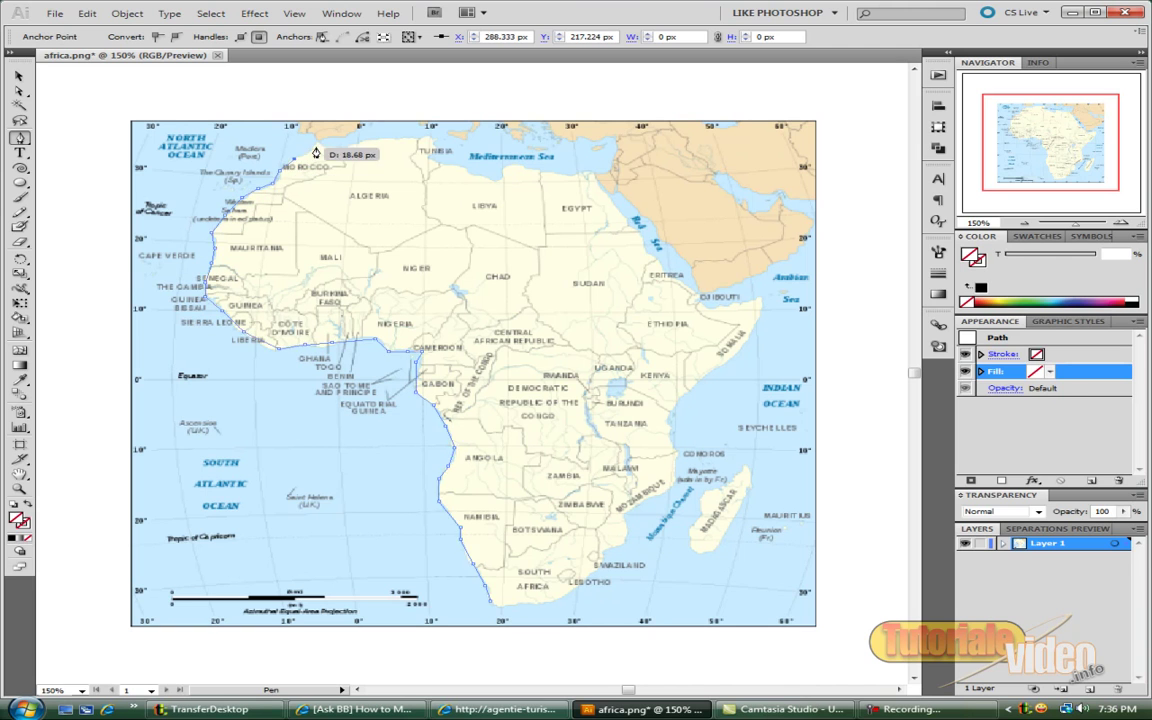
Extend the Pen path along the Mediterranean coast from Morocco past Tunisia and Libya toward Egypt.
click(328, 150)
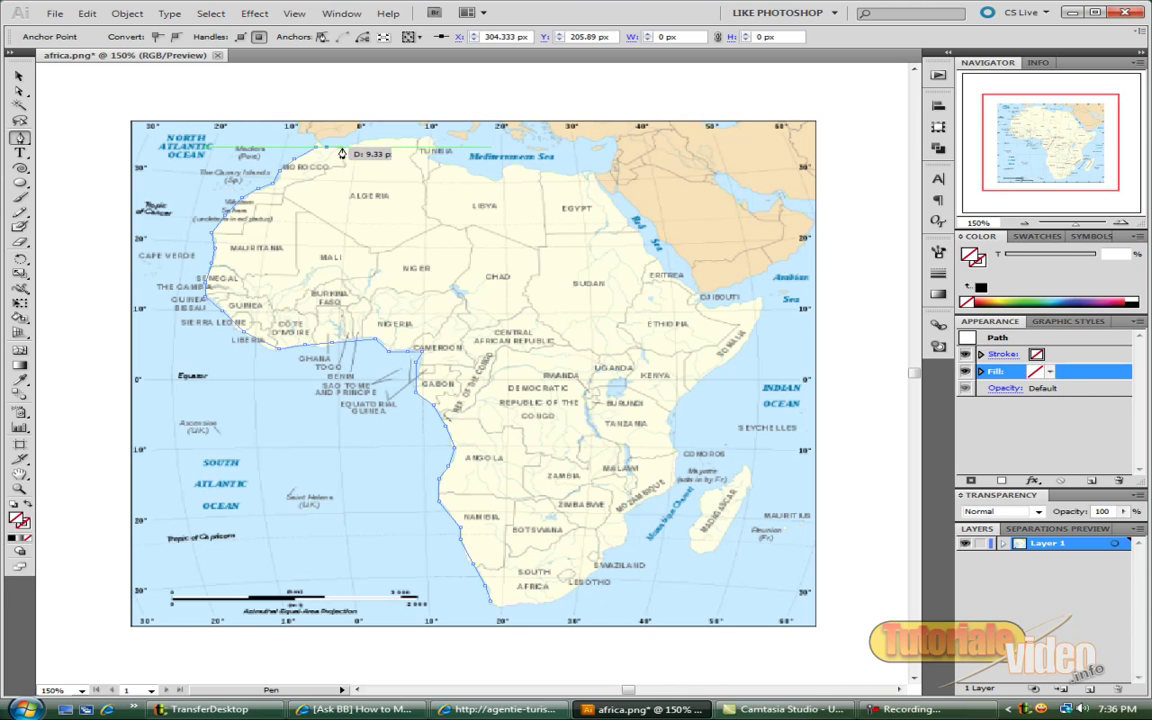
click(382, 140)
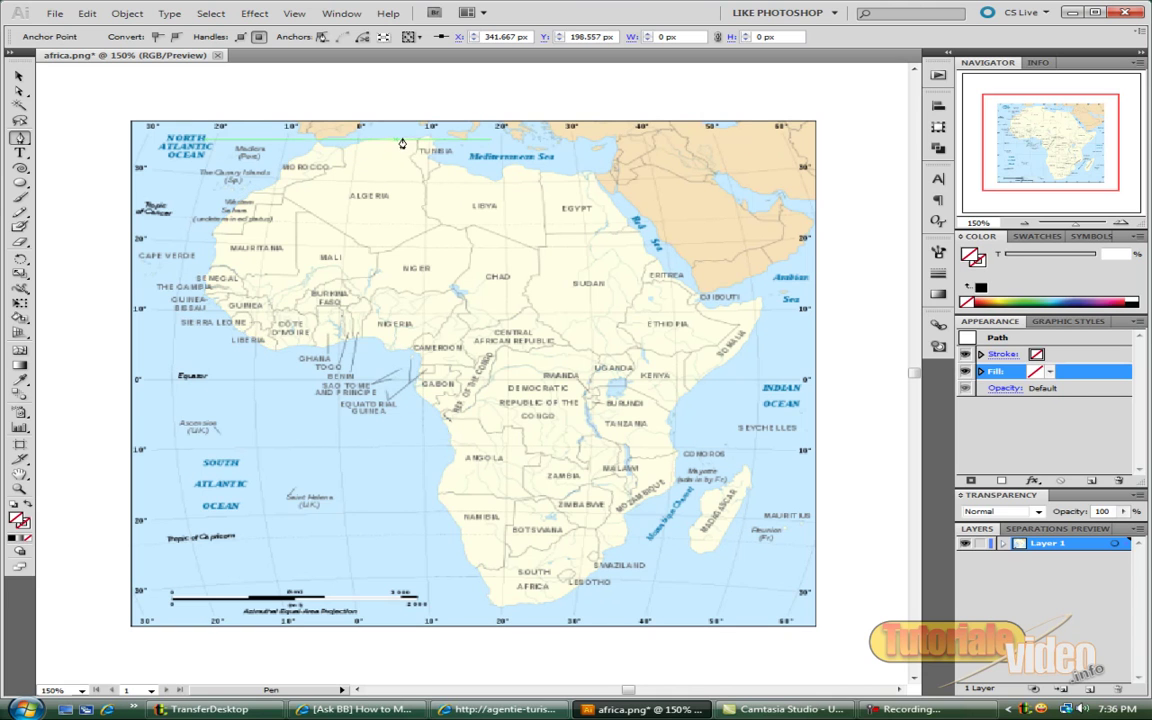
click(433, 135)
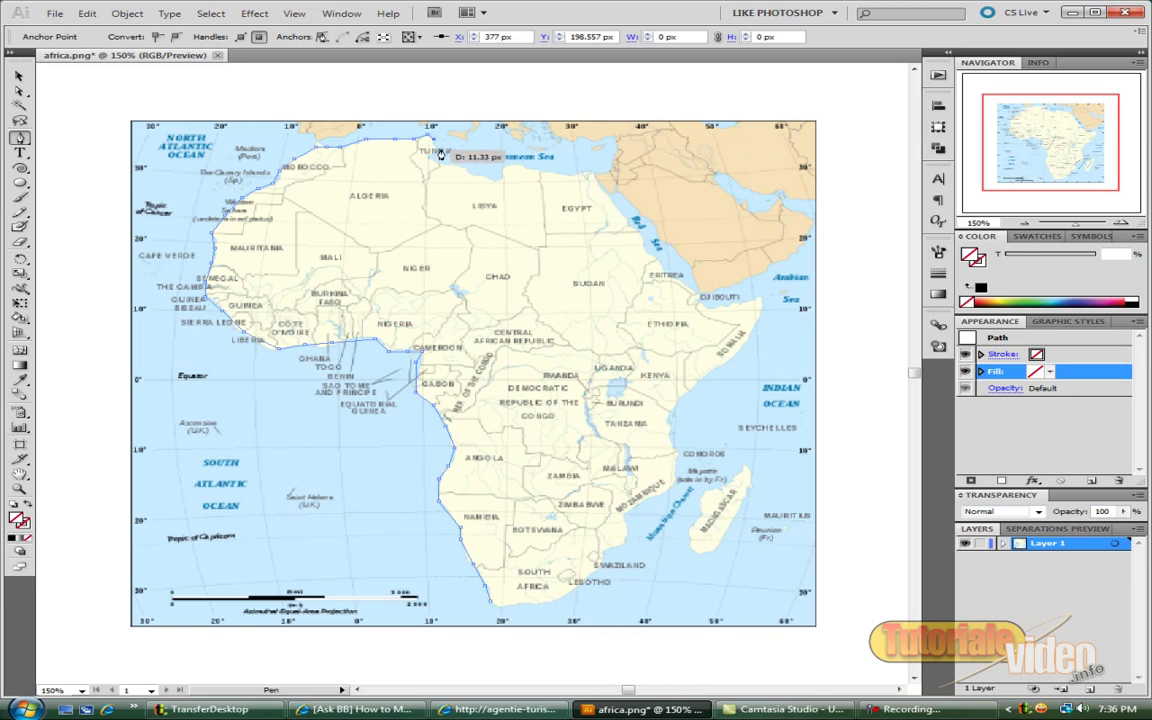
click(448, 157)
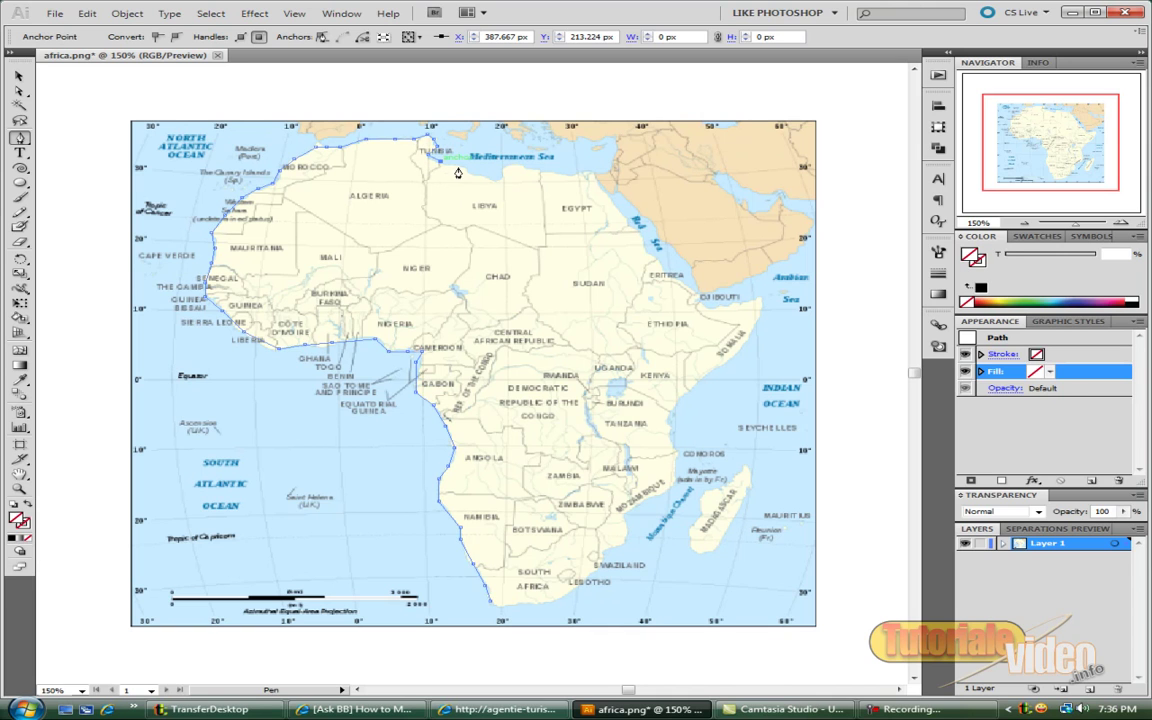
click(501, 175)
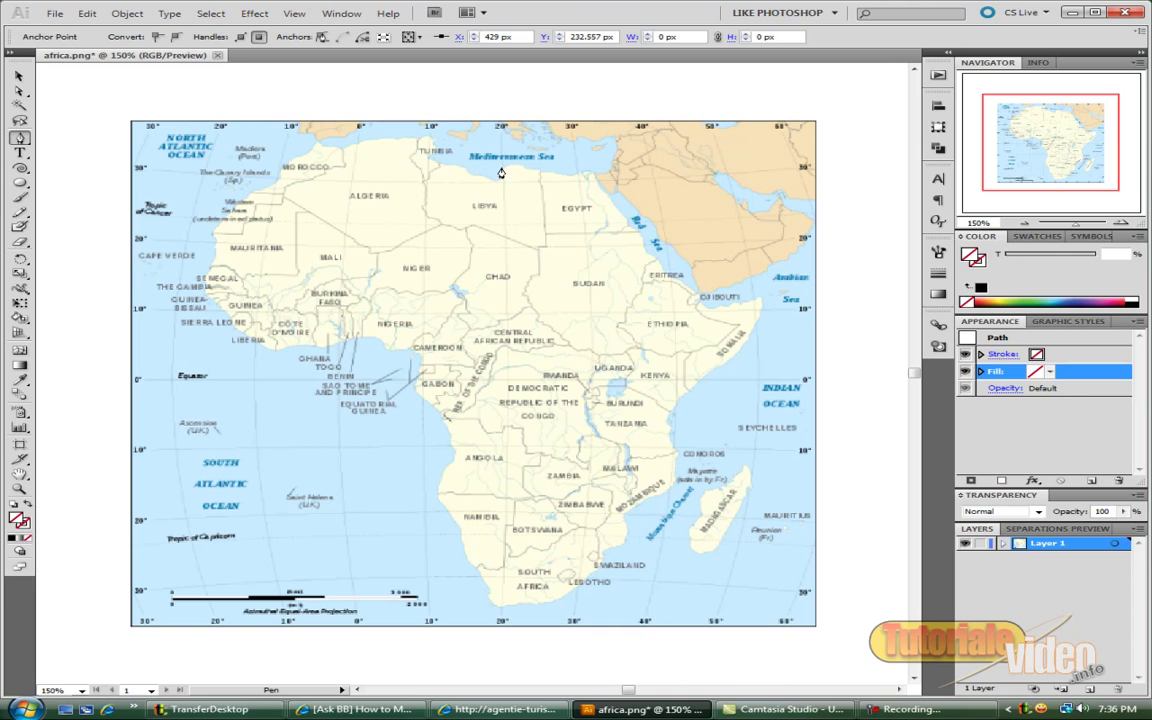
click(546, 177)
Extend the Pen path down the Red Sea coast from Egypt and around the Horn of Africa at Somalia.
click(610, 196)
click(629, 223)
click(659, 265)
click(710, 297)
drag(755, 303, 761, 310)
click(752, 333)
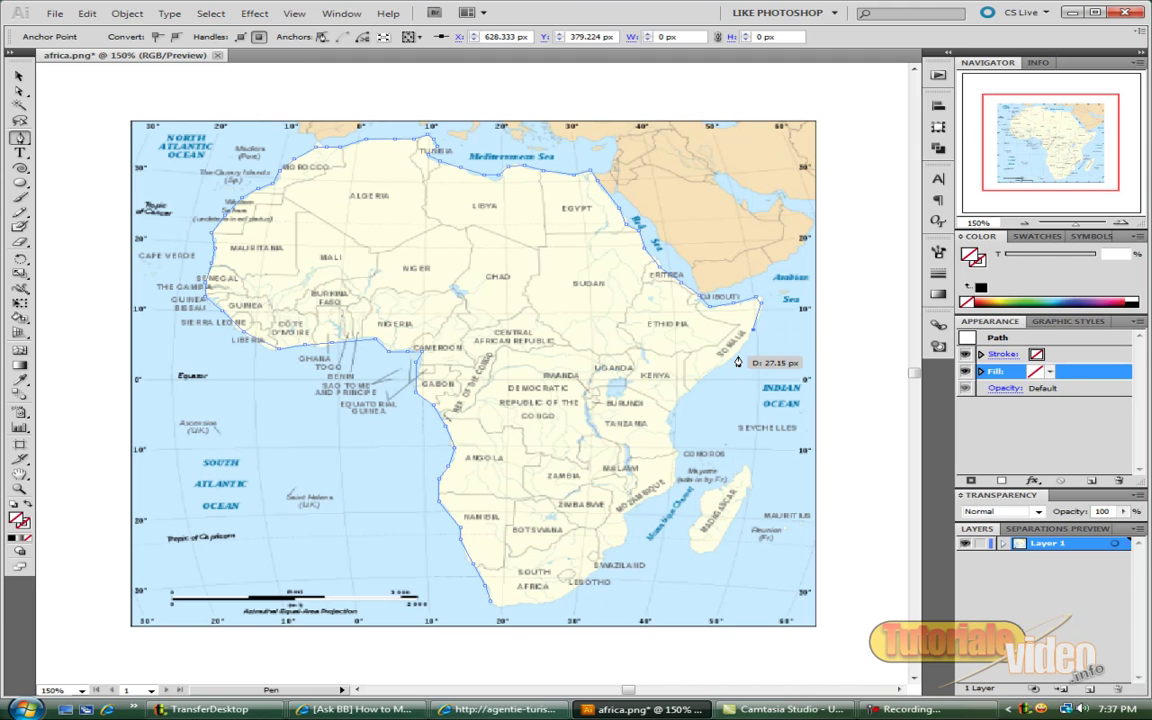
Trace the east coast from Somalia past Mozambique to South Africa and close the path at its starting point.
click(670, 430)
drag(674, 466, 628, 514)
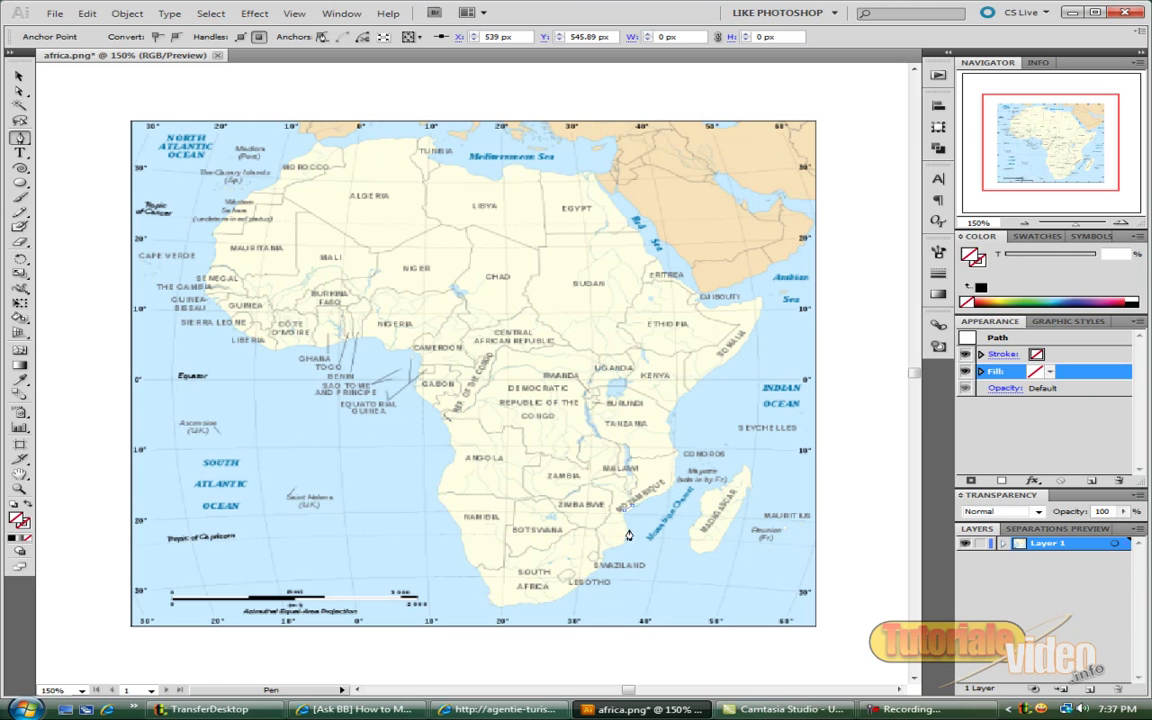
drag(625, 548, 490, 607)
click(545, 601)
click(530, 606)
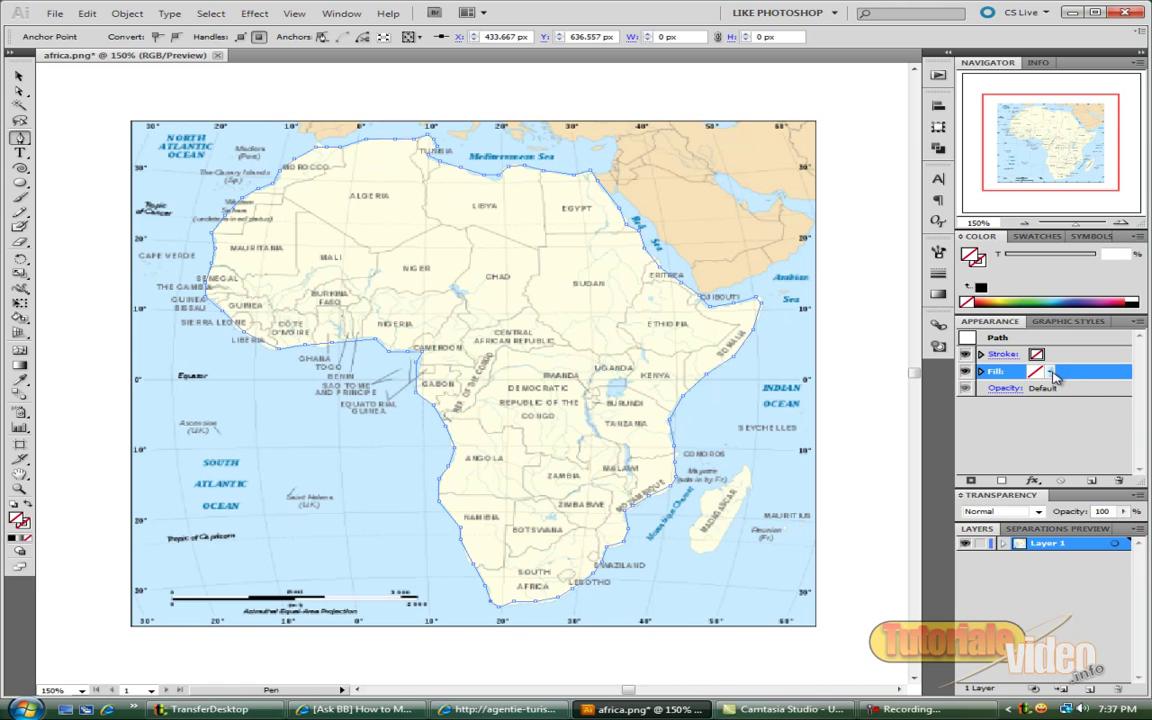
Fill the closed Africa outline with solid black (K 100%).
click(1052, 373)
click(1136, 342)
click(1140, 301)
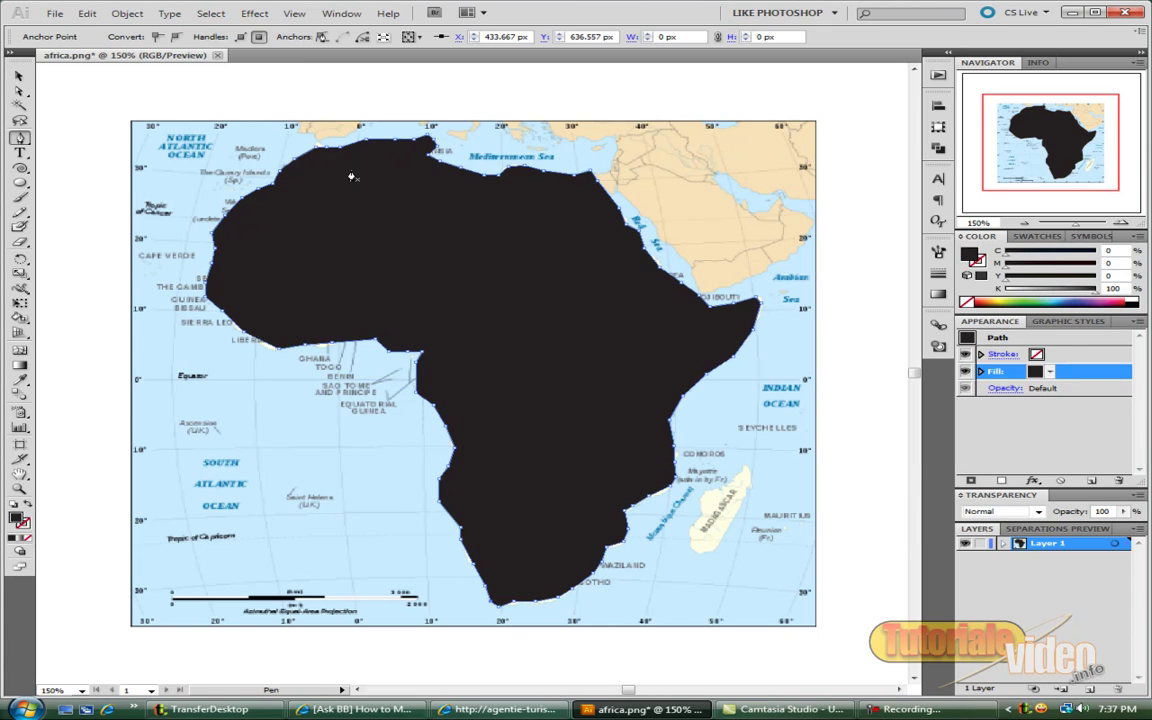
Shift the black Africa shape slightly off the map's outline and copy it.
click(20, 77)
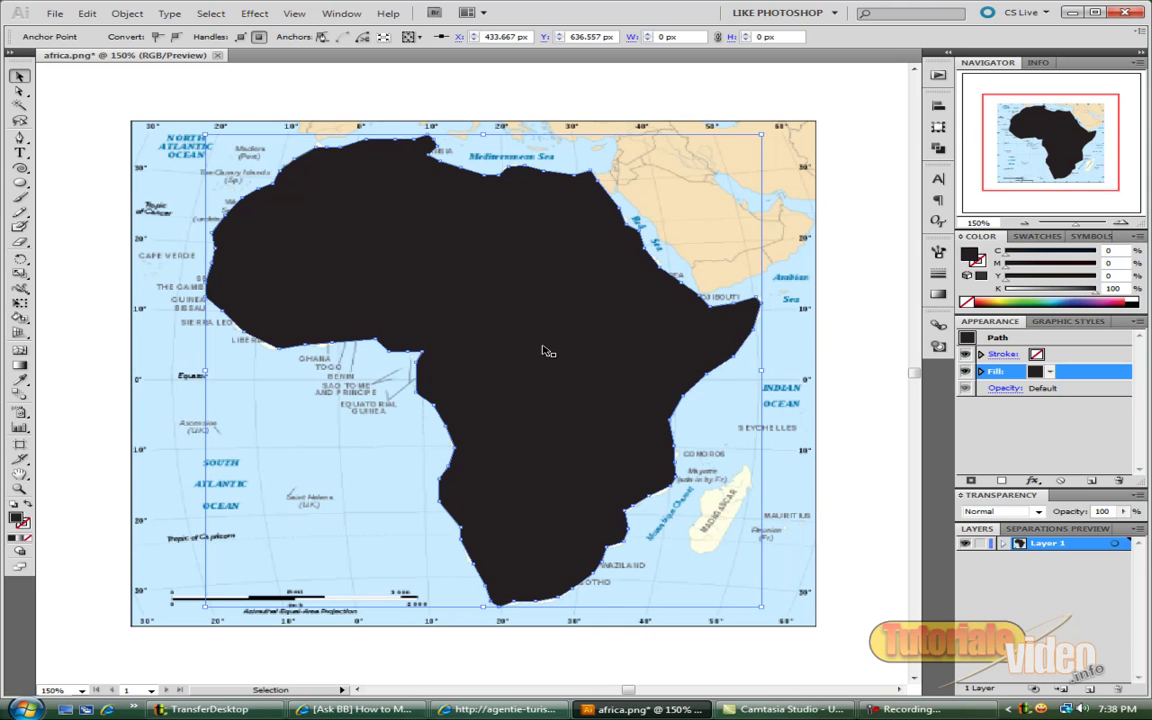
drag(505, 339, 361, 308)
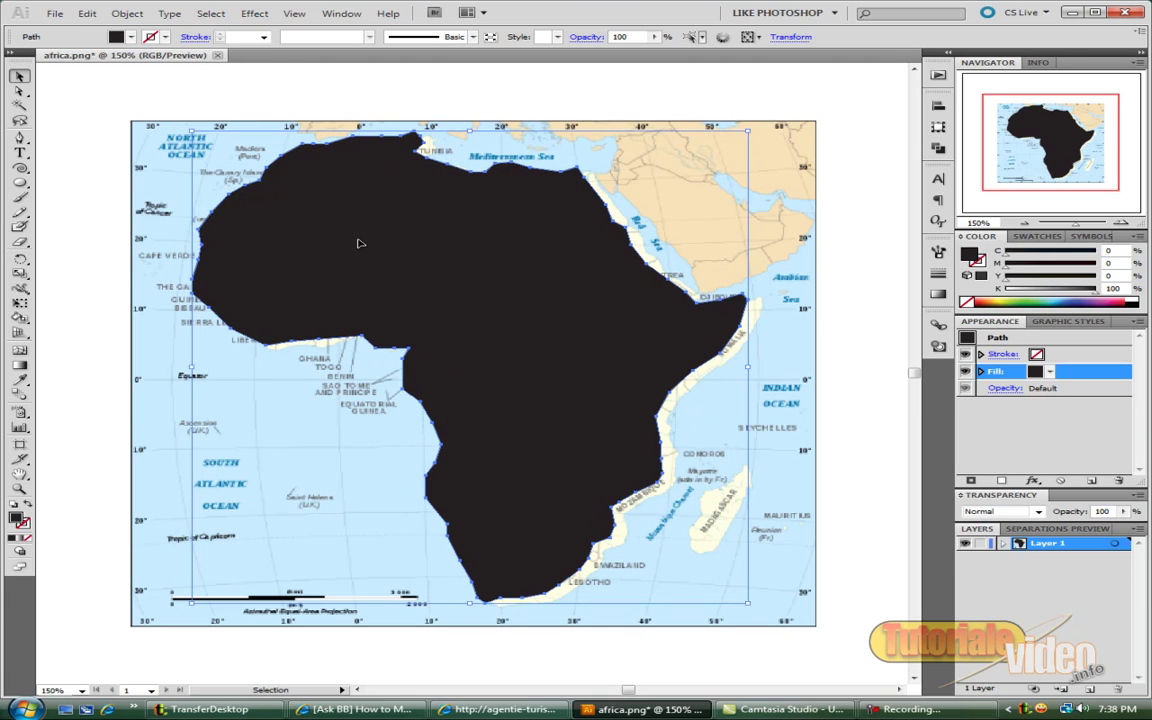
key(a)
key(v)
Create a new 841.89 × 841.89 px document and paste the black Africa silhouette into it.
click(54, 12)
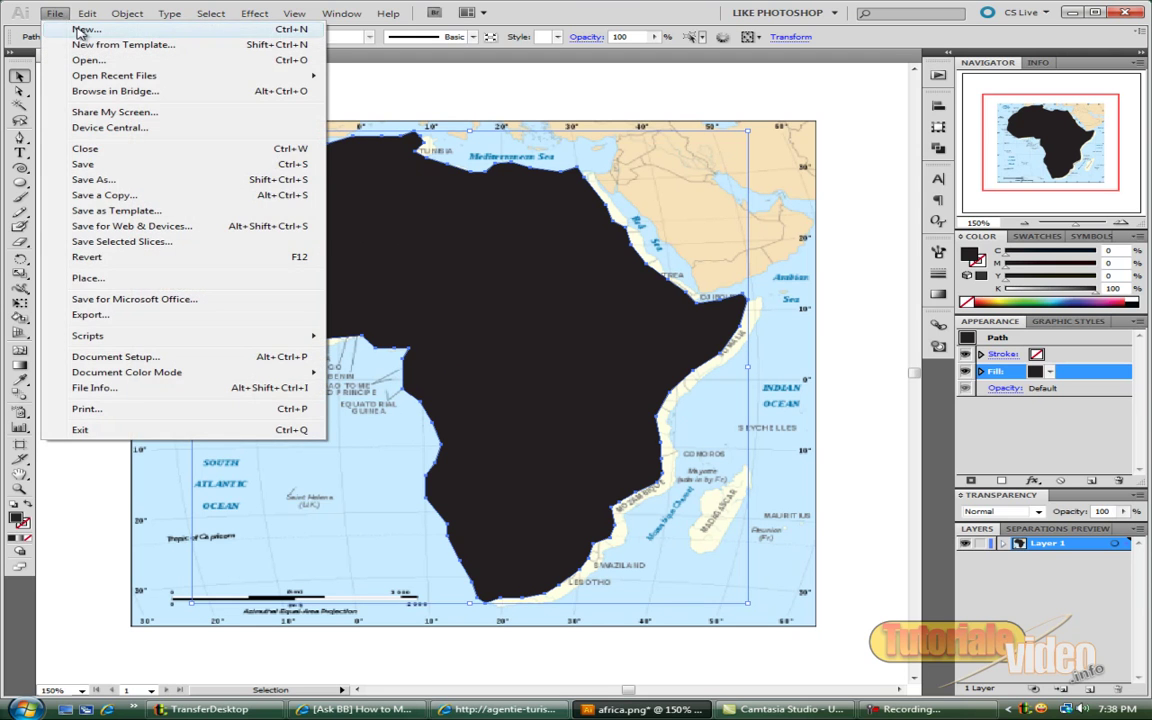
key(Escape)
key(ctrl+n)
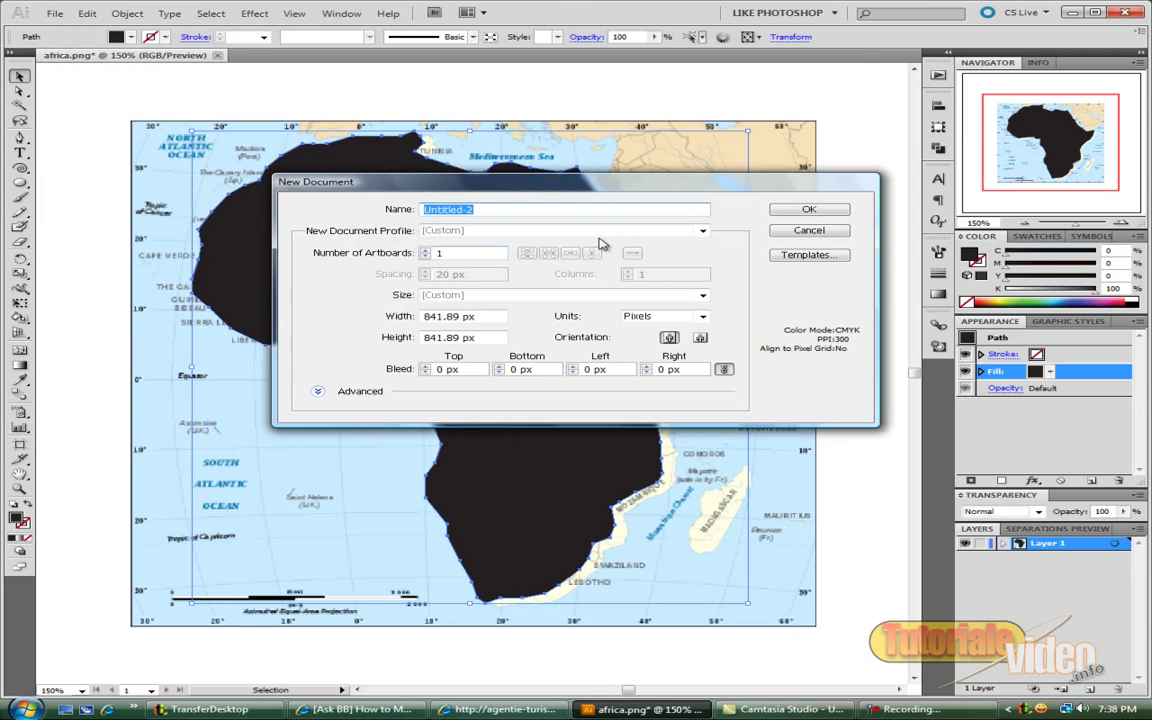
click(809, 228)
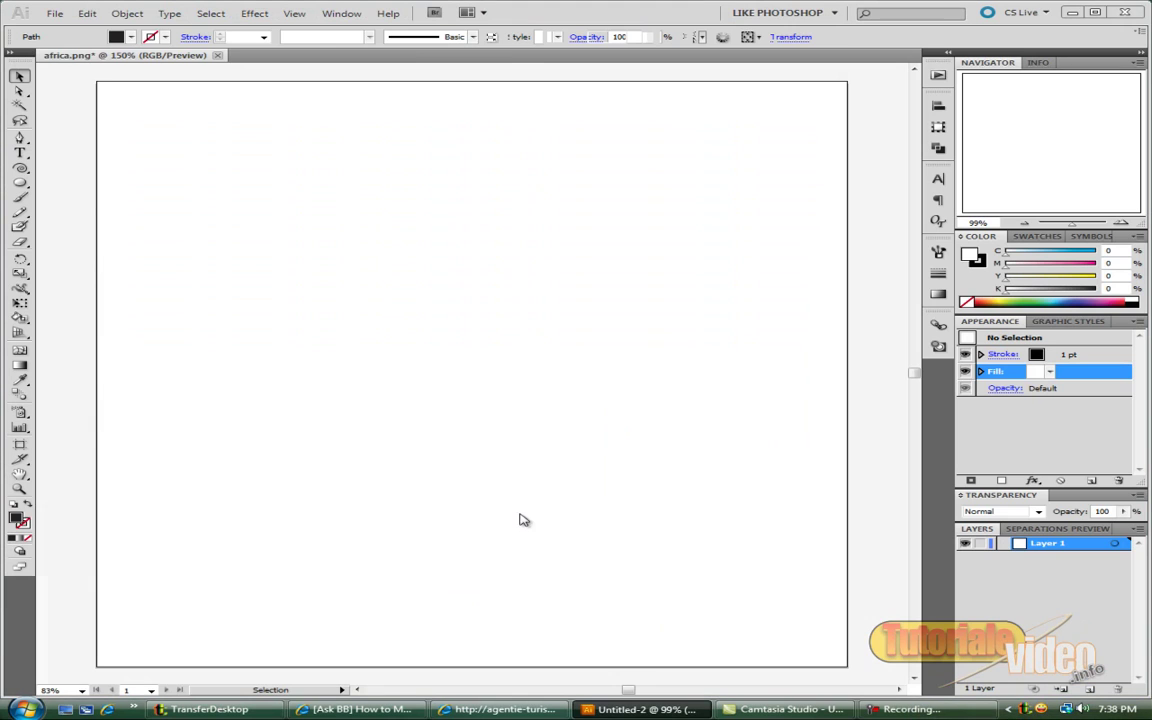
key(a)
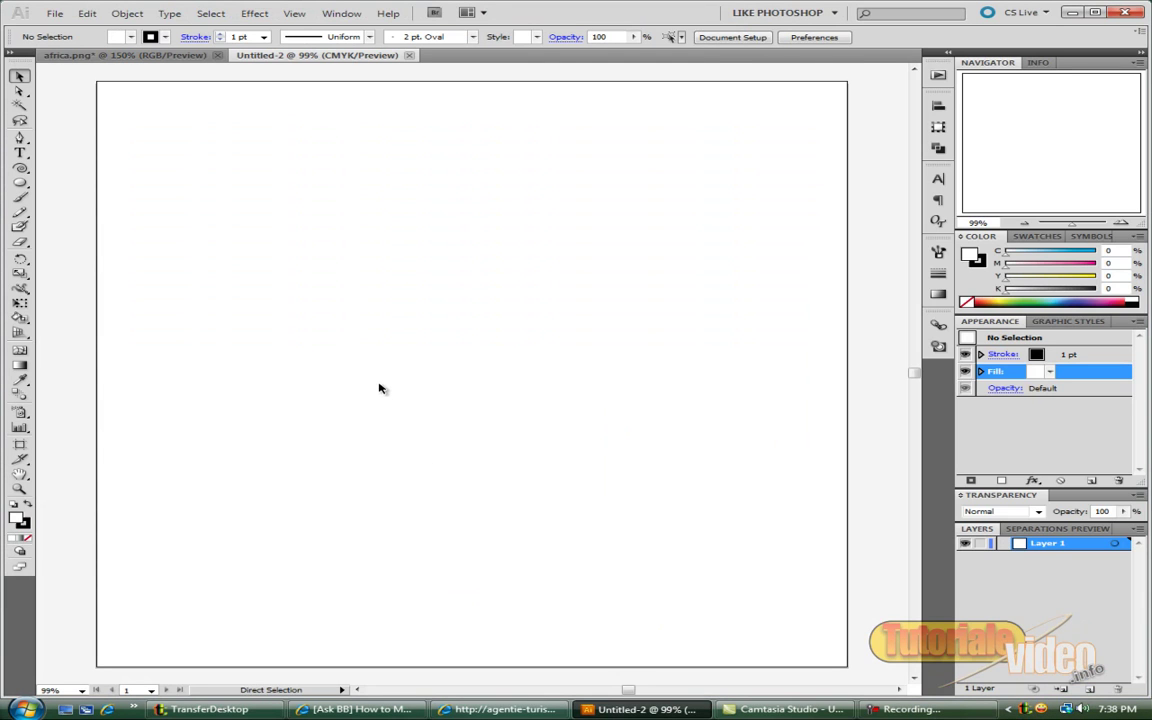
key(v)
key(ctrl+v)
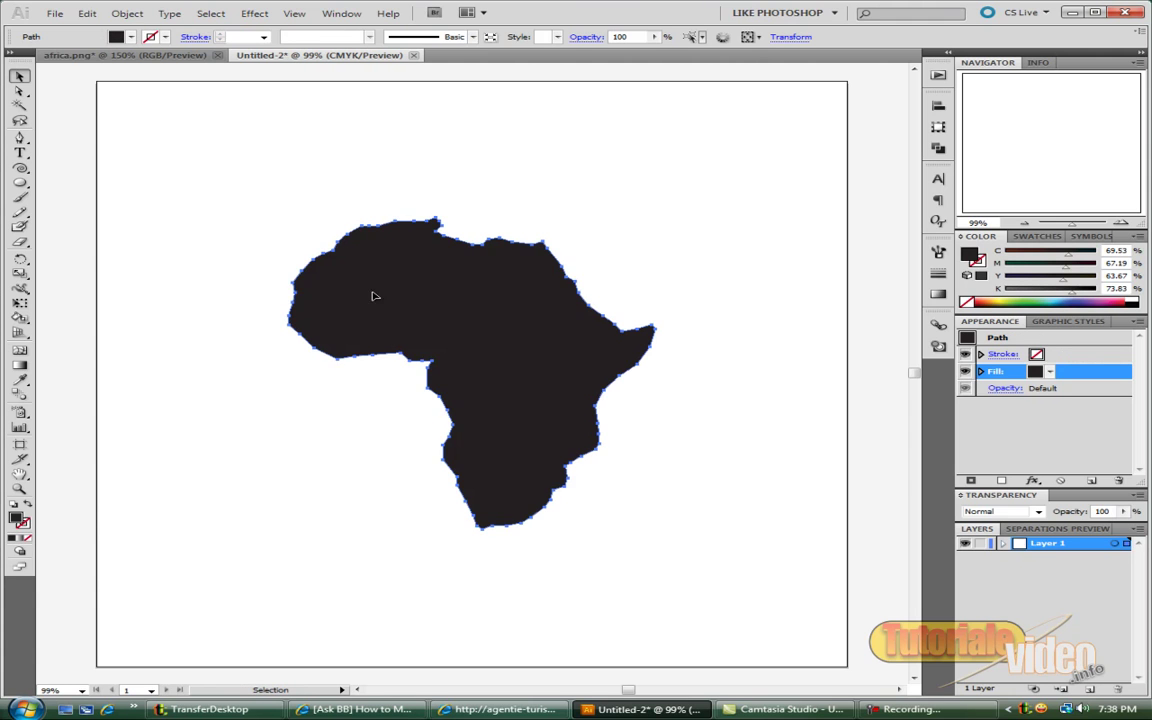
Enlarge the pasted Africa silhouette outward from its upper-left corner and deselect it.
drag(288, 217, 244, 194)
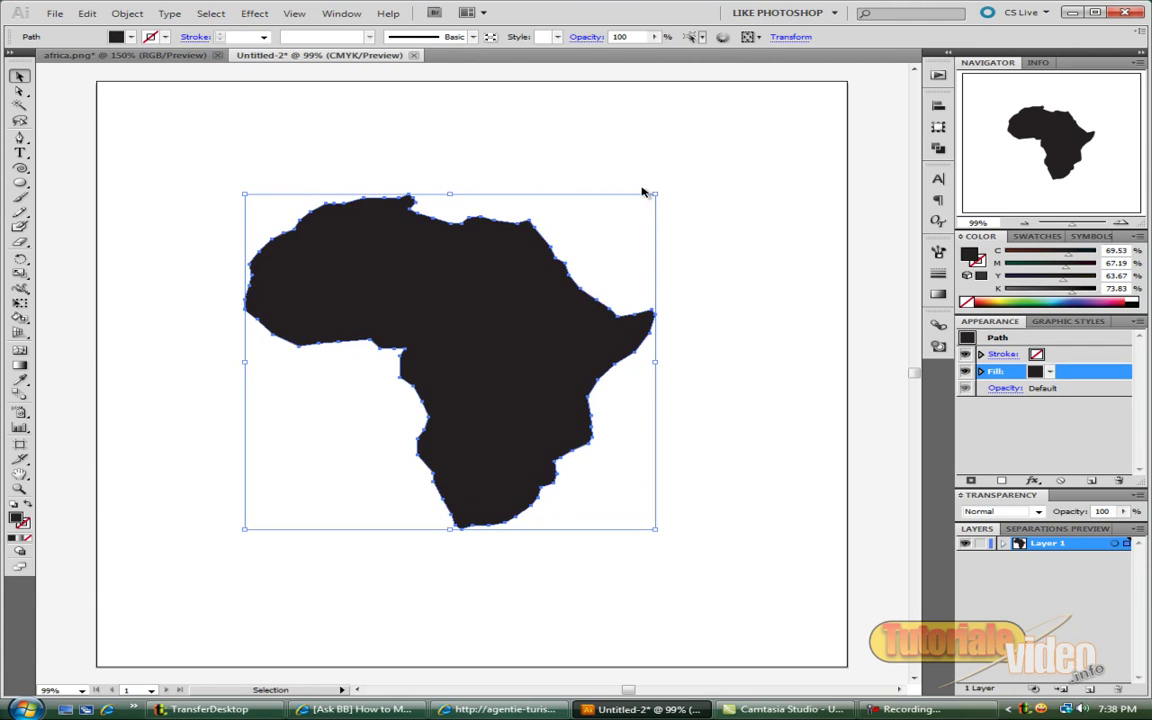
drag(655, 192, 663, 179)
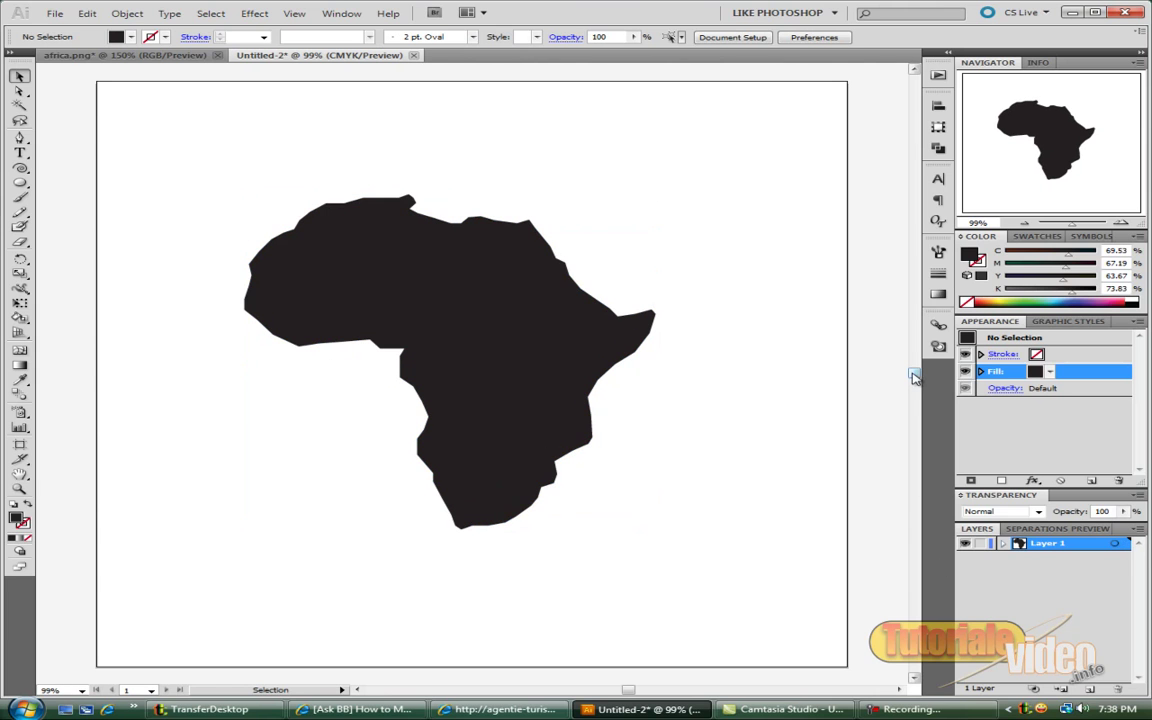
drag(913, 375, 913, 367)
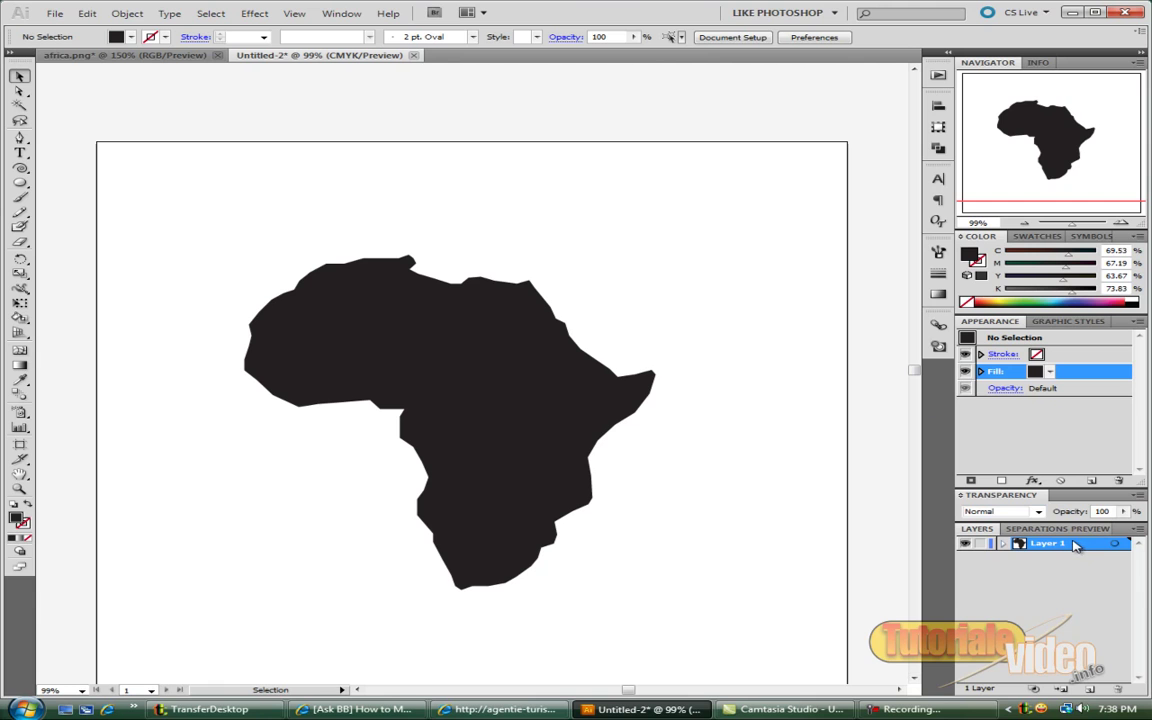
Place the "snake skin" BMP image from the Desktop into the document as a linked file.
click(53, 15)
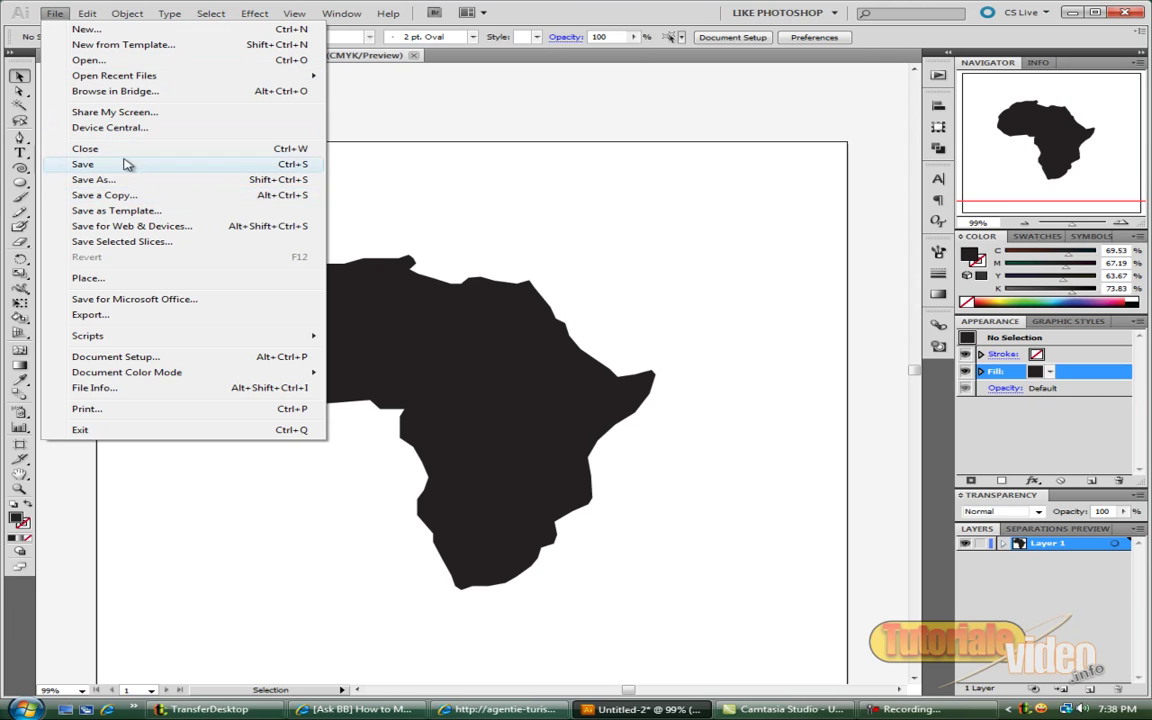
click(122, 279)
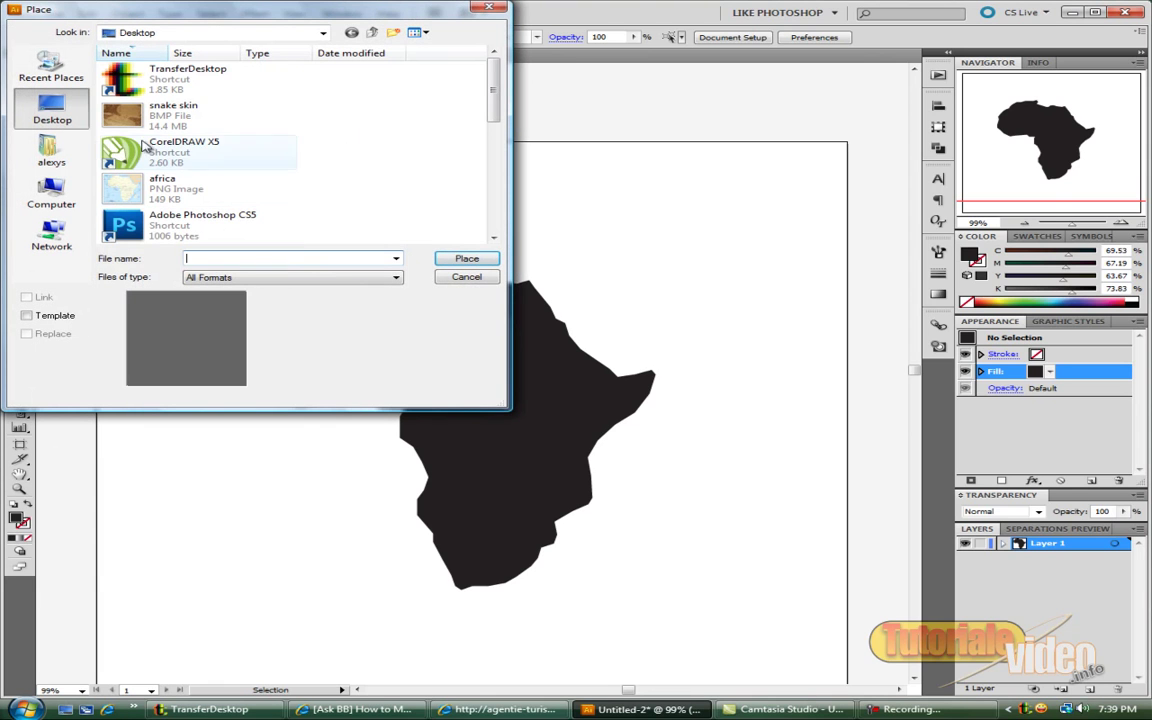
click(120, 118)
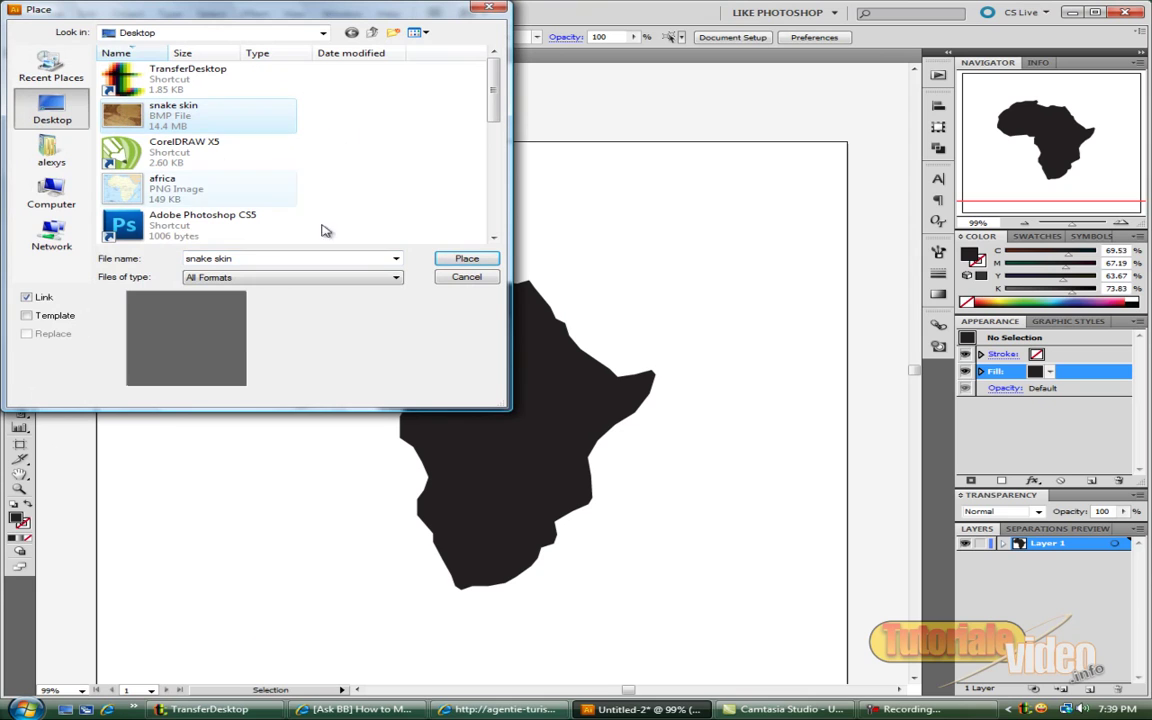
click(463, 260)
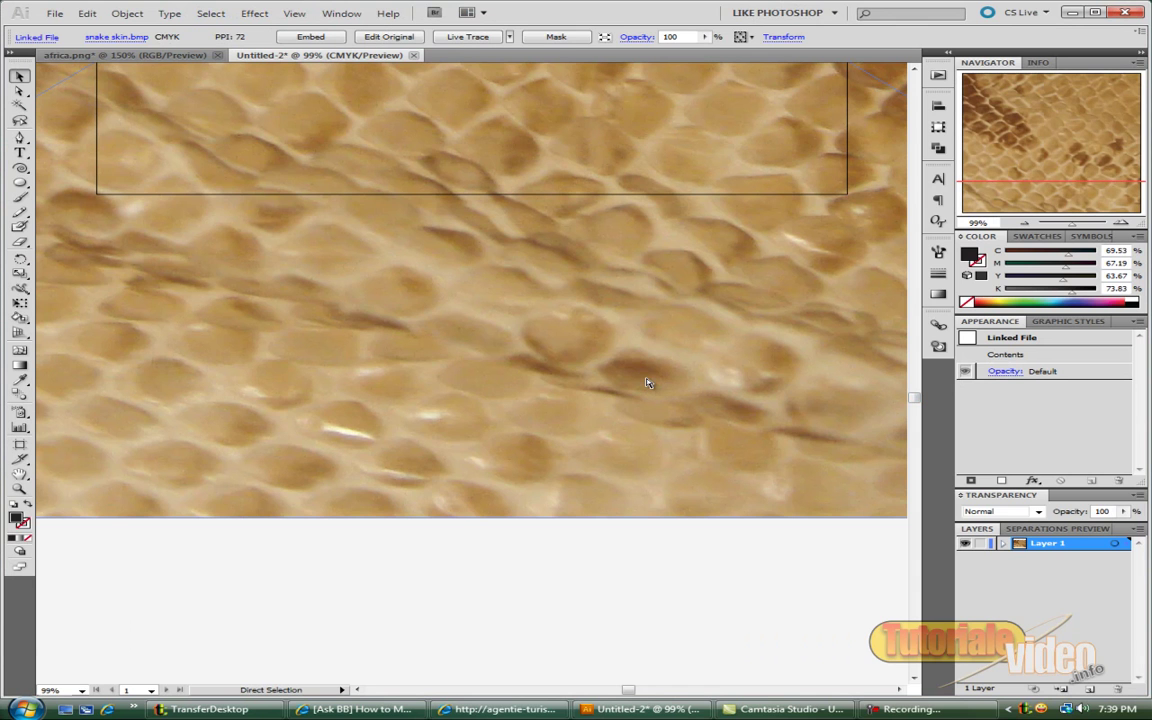
Resize the placed snake skin image to fit the 841.89 × 841.89 px artboard edges and deselect it.
key(ctrl+minus)
key(ctrl+minus)
key(ctrl+minus)
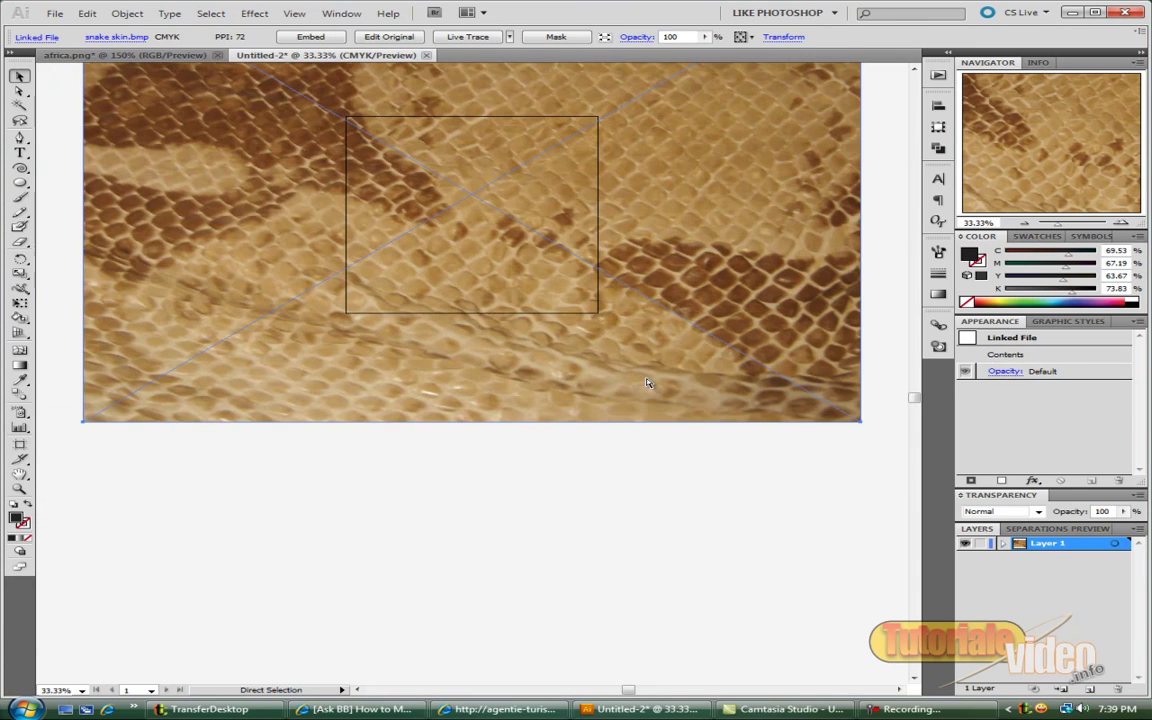
key(ctrl+minus)
key(ctrl+minus)
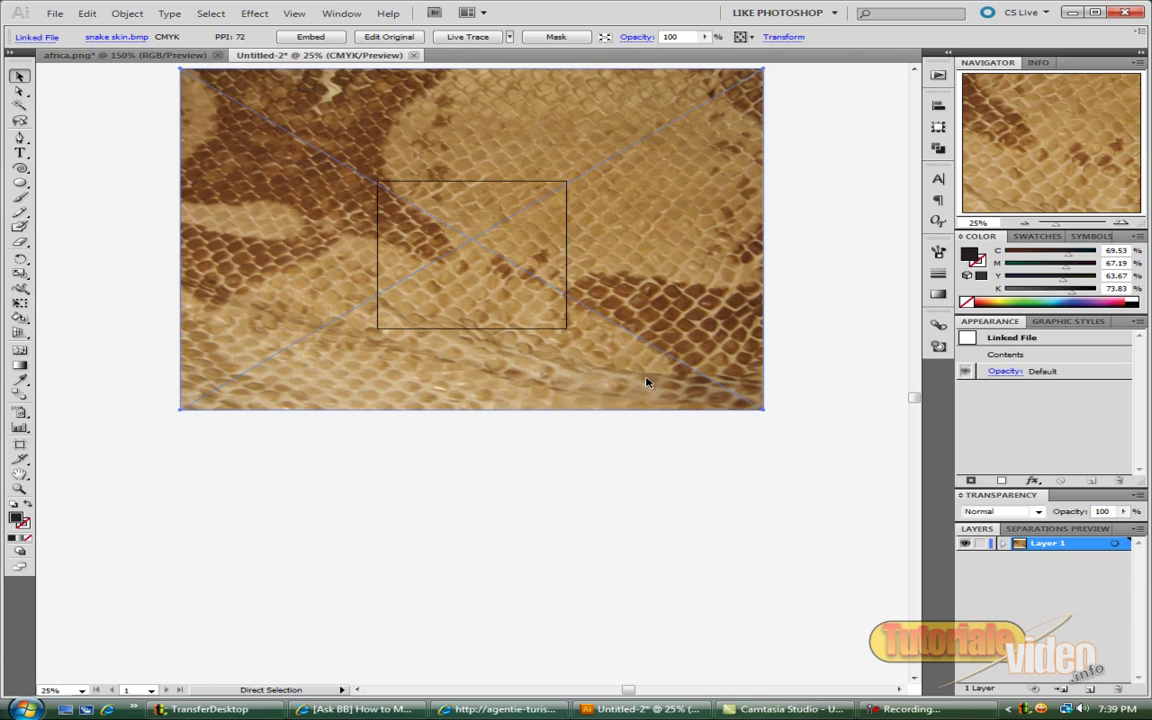
key(v)
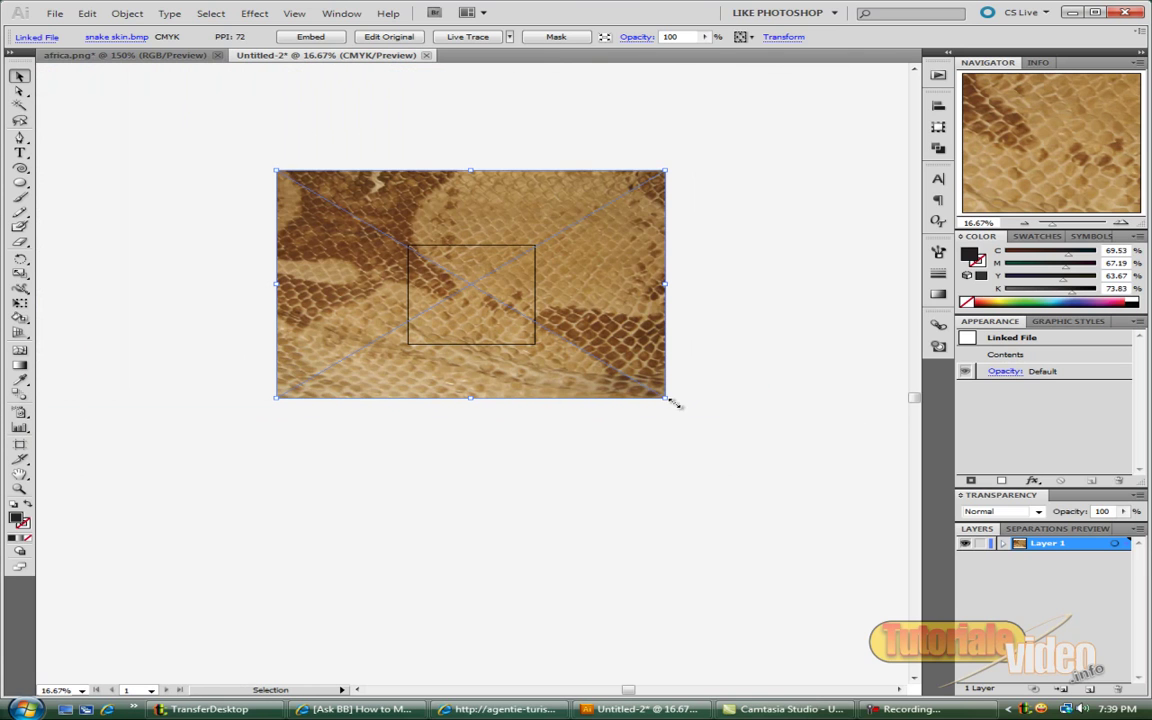
drag(664, 398, 536, 344)
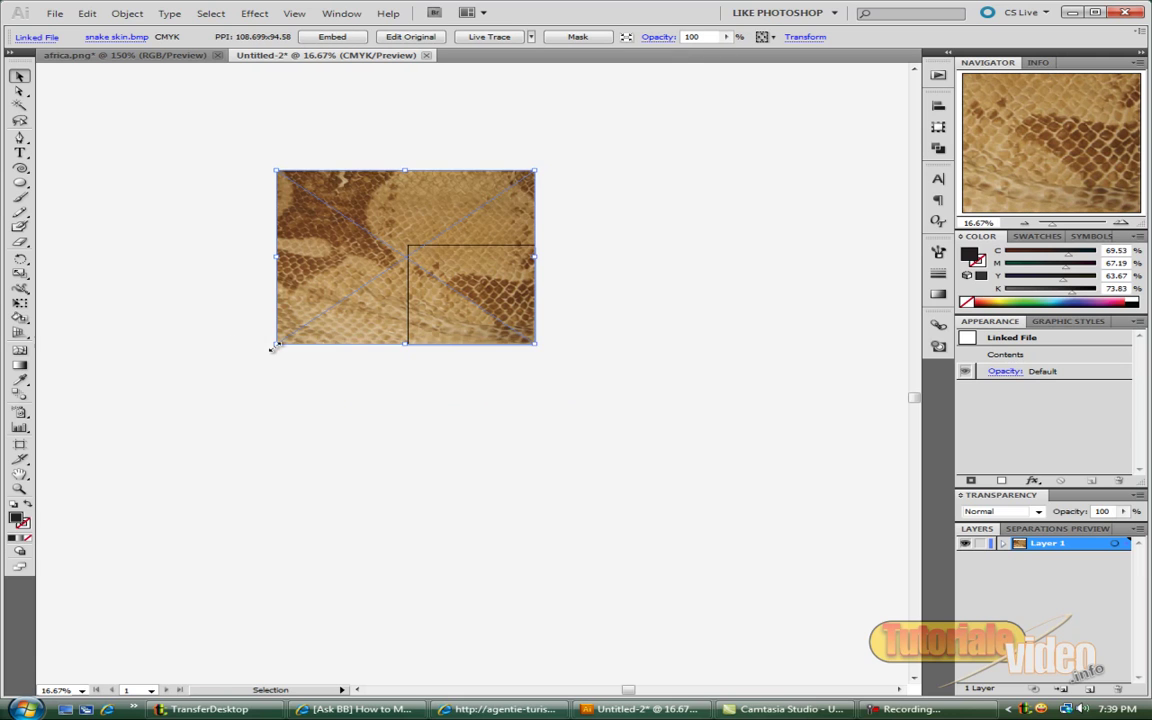
drag(276, 343, 392, 337)
drag(409, 171, 408, 245)
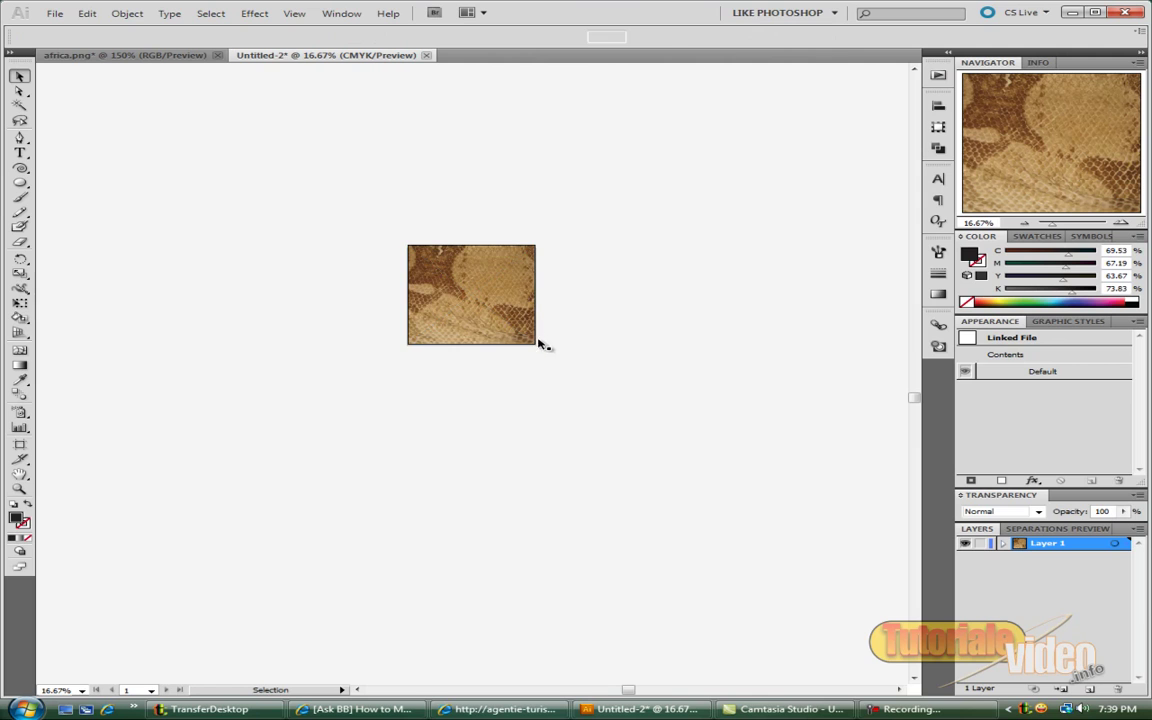
click(541, 346)
Send the snake skin image backward so that it sits behind the black Africa silhouette.
key(ctrl+equal)
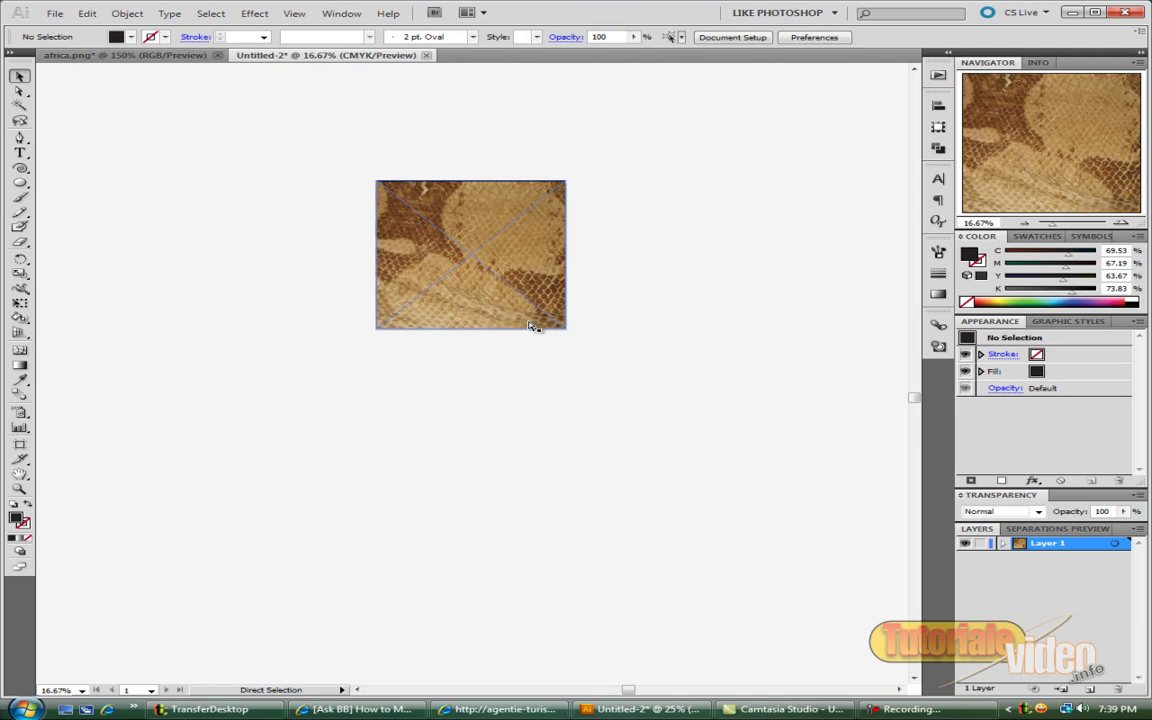
key(ctrl+equal)
key(ctrl+equal)
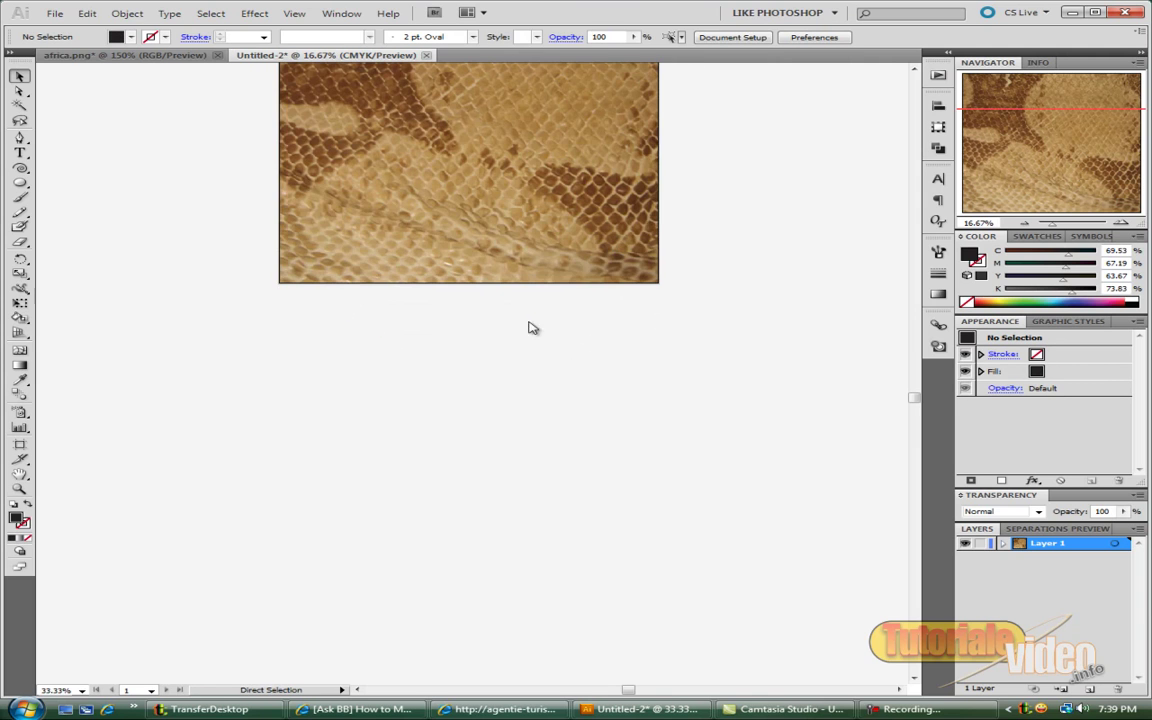
drag(913, 399, 910, 373)
key(ctrl+equal)
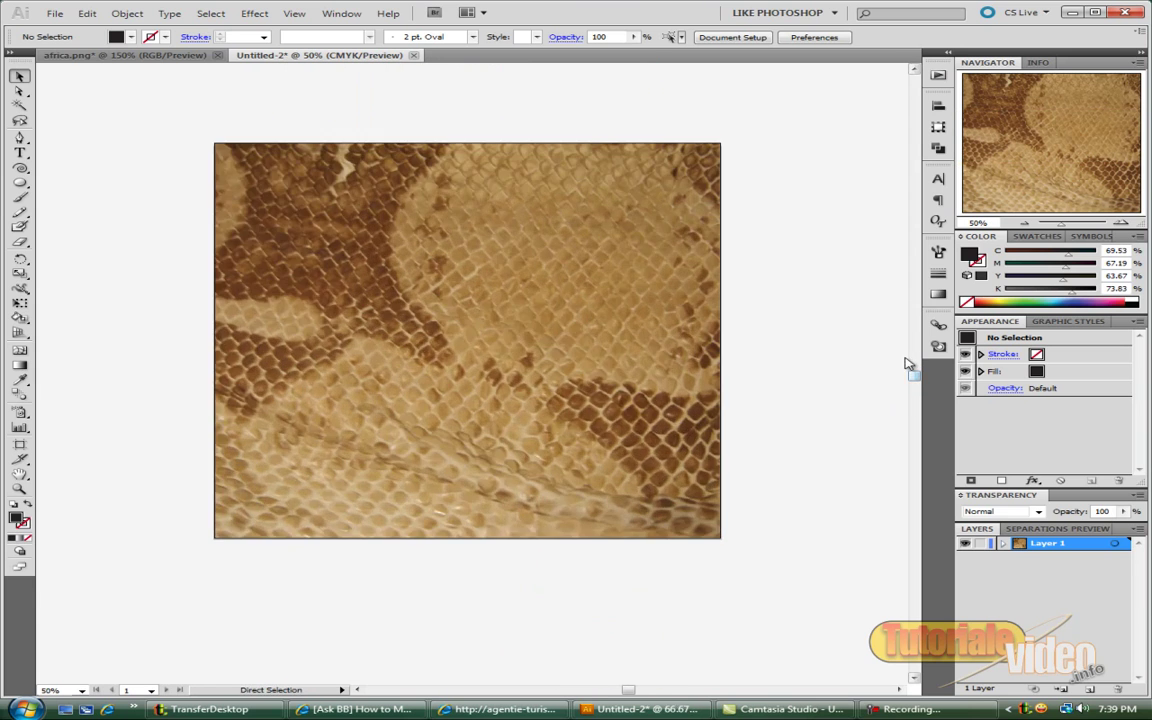
key(ctrl+equal)
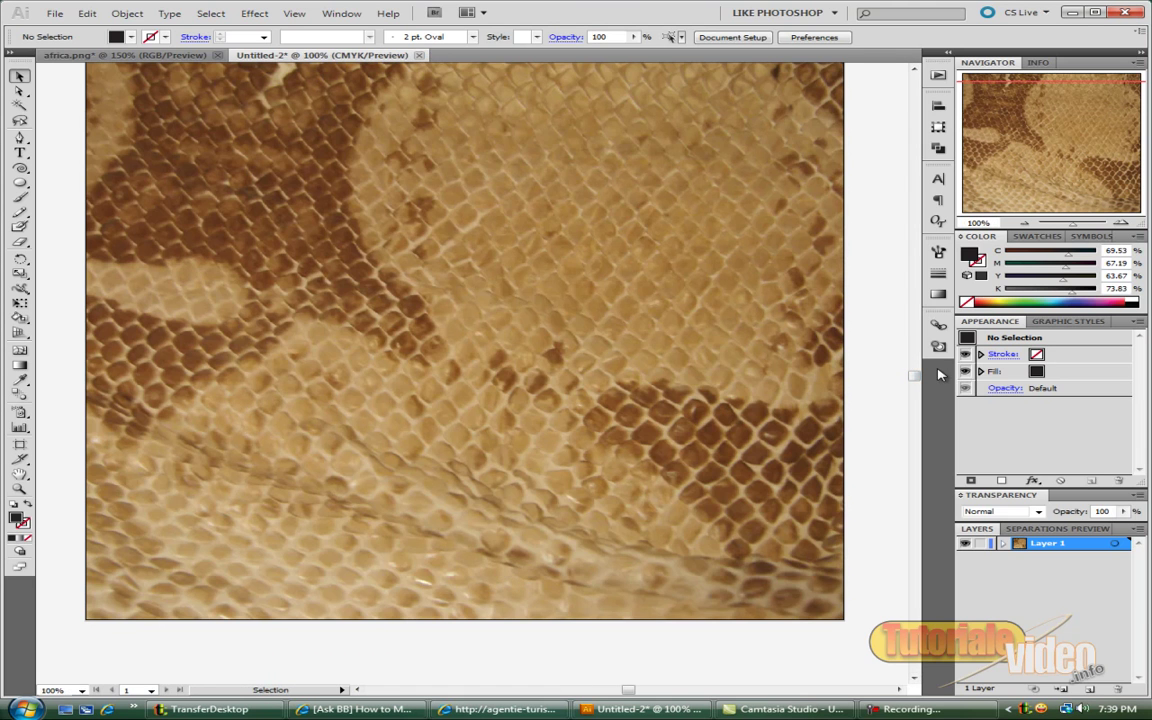
scroll(913, 372, up, 2)
scroll(913, 372, down, 3)
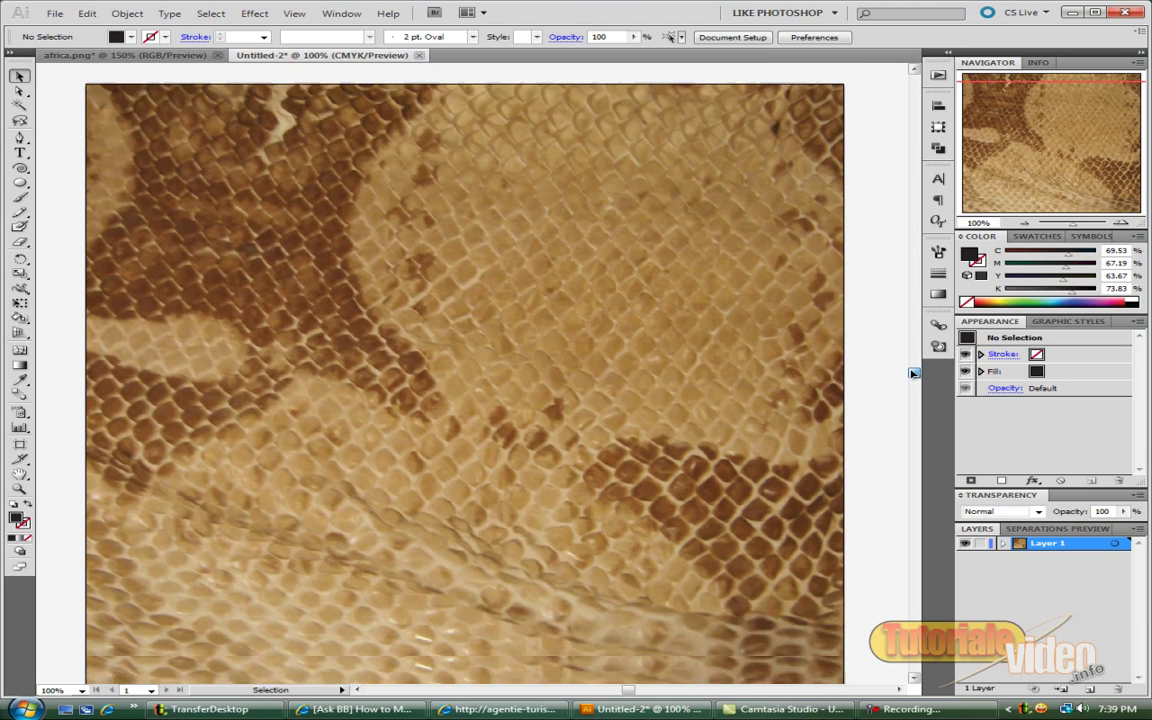
scroll(913, 372, up, 1)
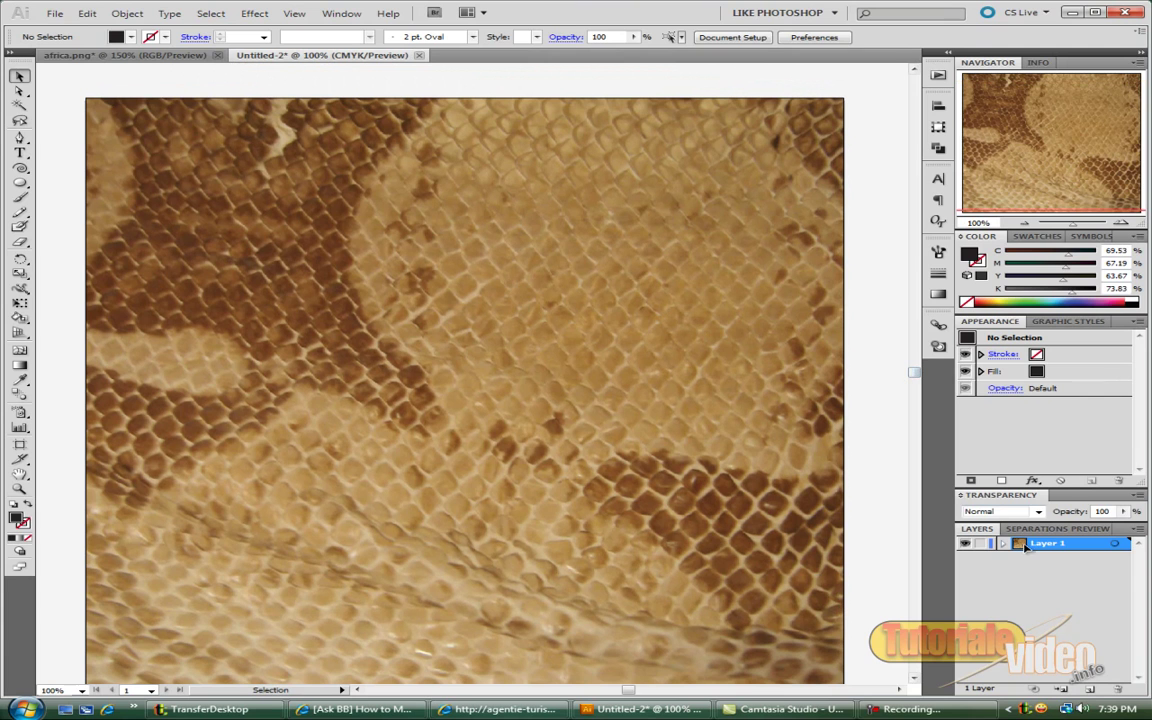
click(202, 428)
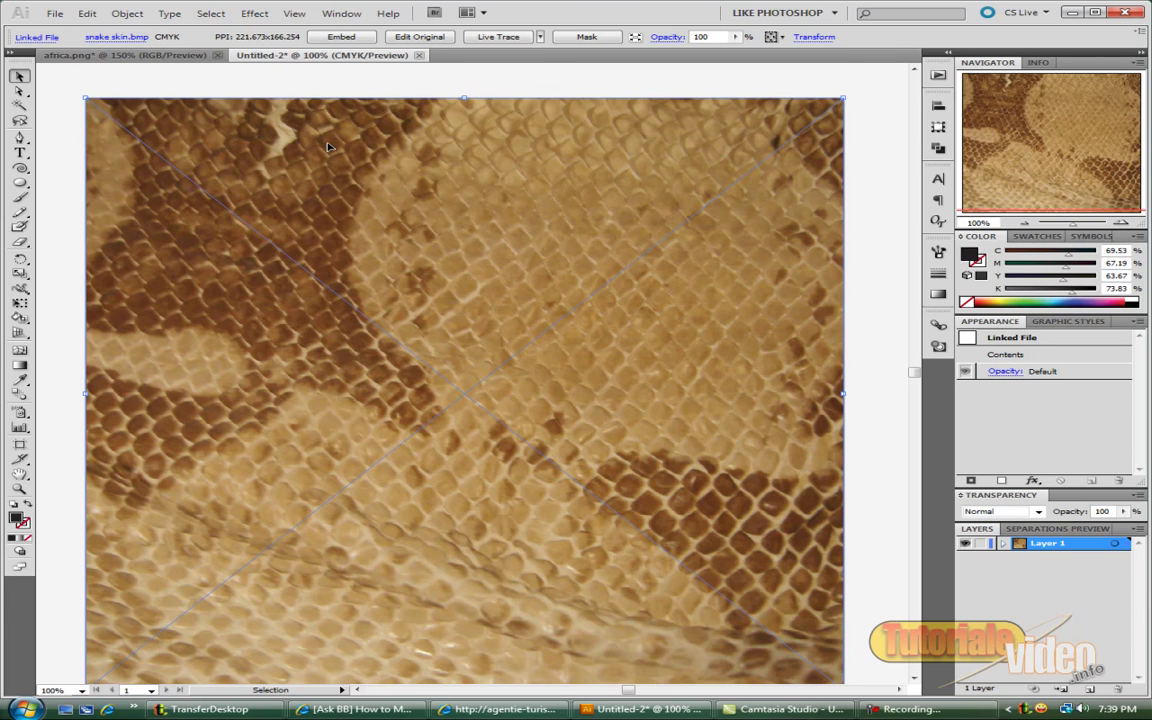
right_click(455, 264)
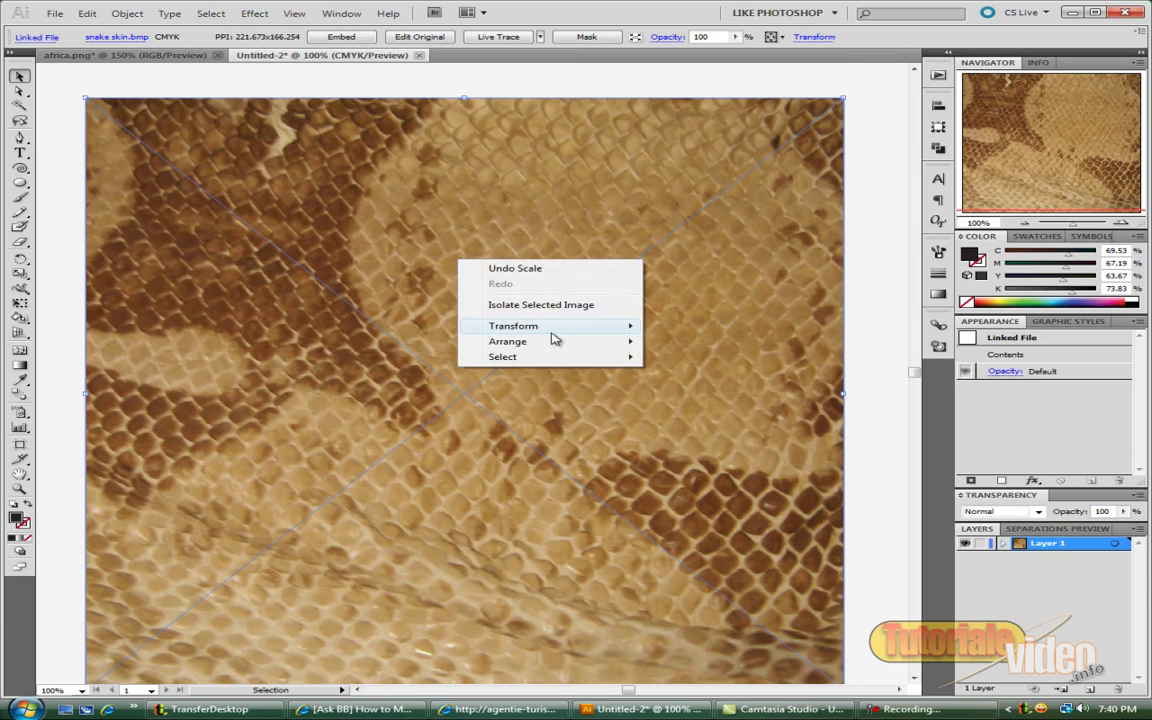
mouse_move(556, 345)
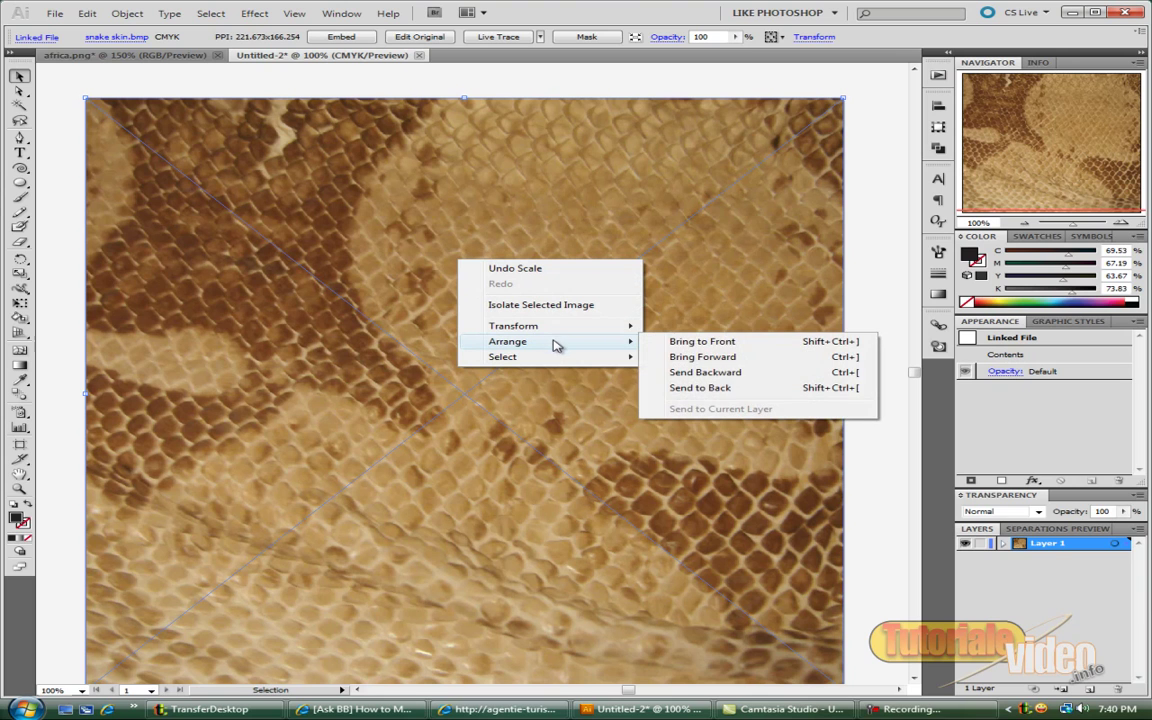
click(741, 372)
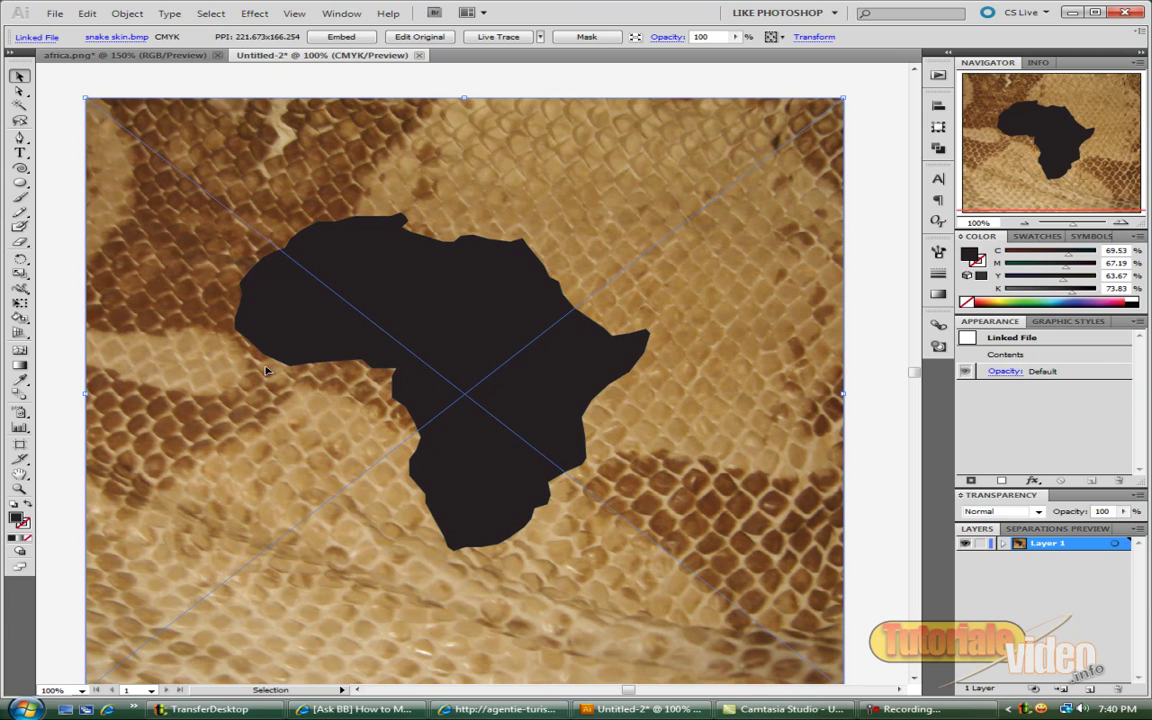
Make a clipping mask from the Africa silhouette and the snake skin image together.
click(415, 314)
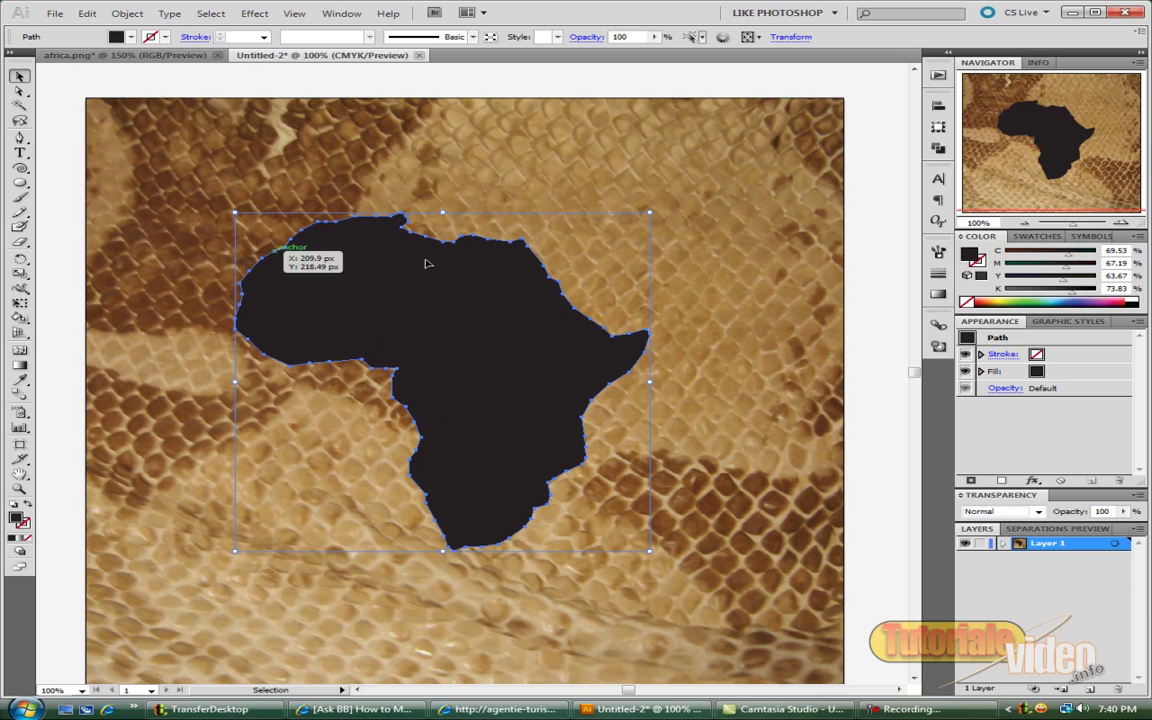
shift+click(141, 187)
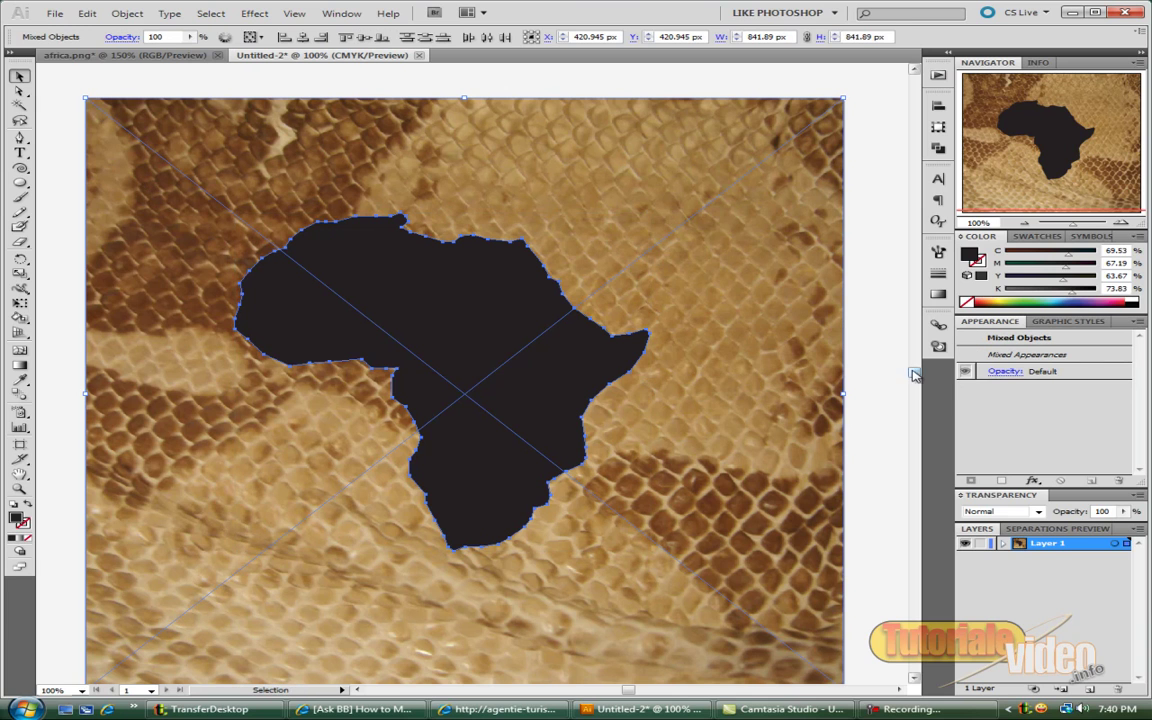
scroll(913, 375, down, 2)
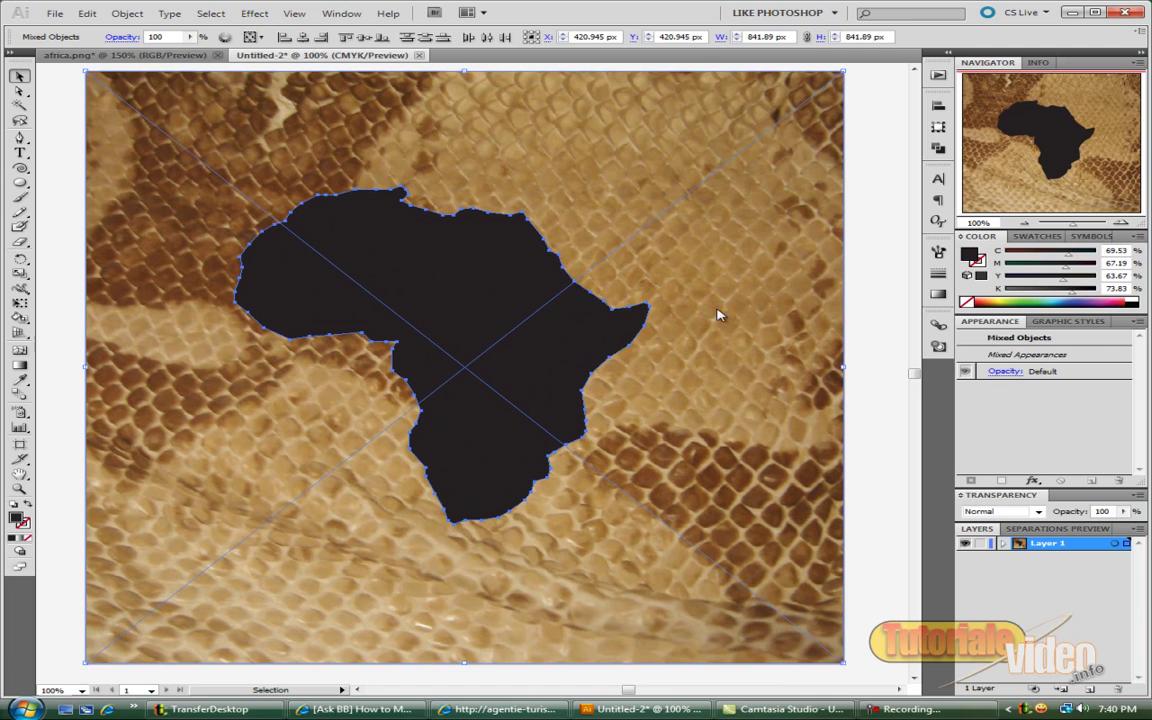
scroll(915, 375, up, 2)
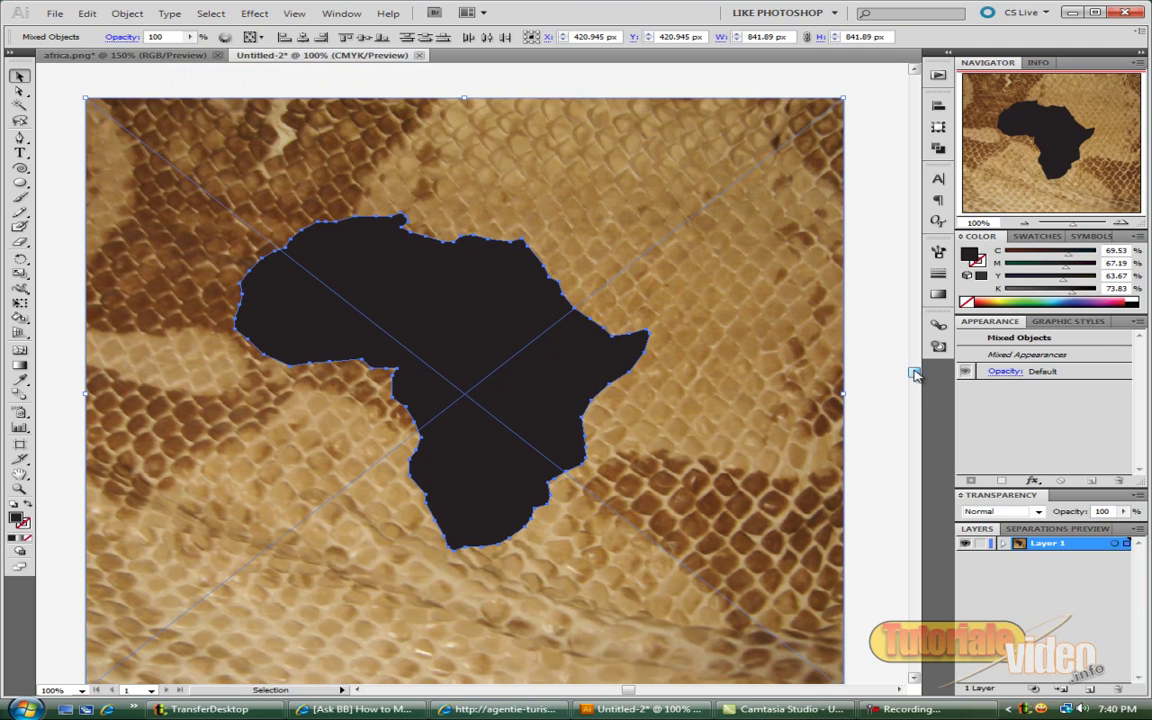
scroll(913, 375, down, 2)
scroll(913, 375, up, 4)
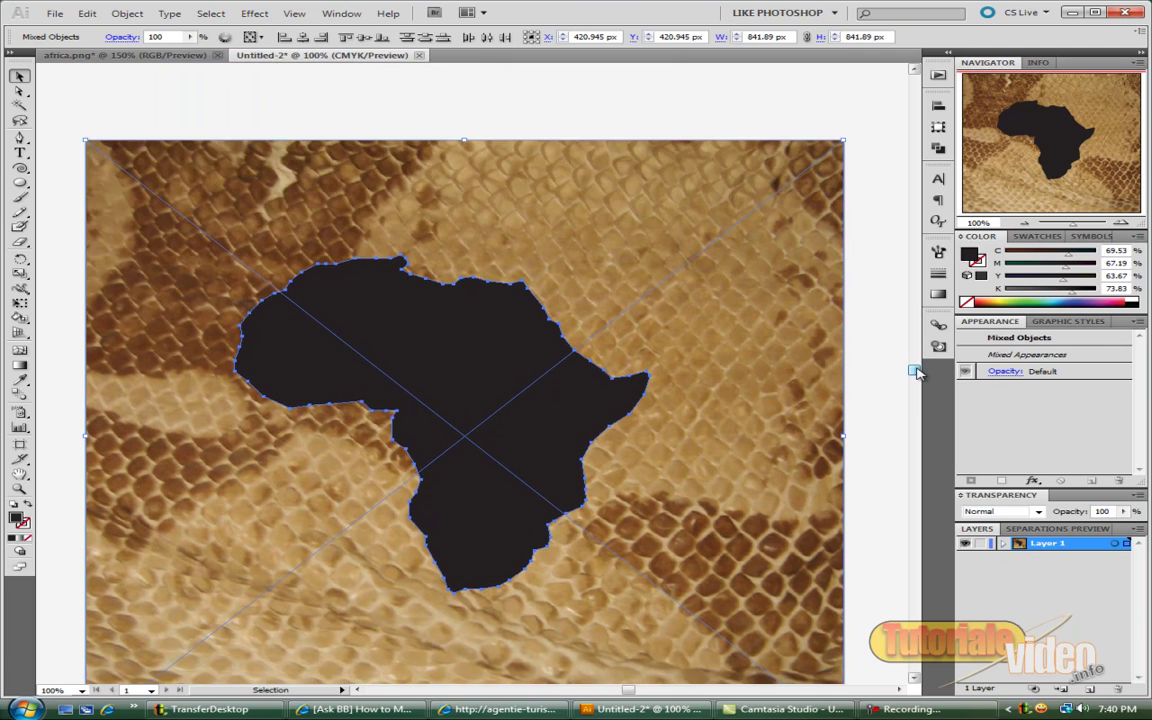
scroll(915, 372, down, 2)
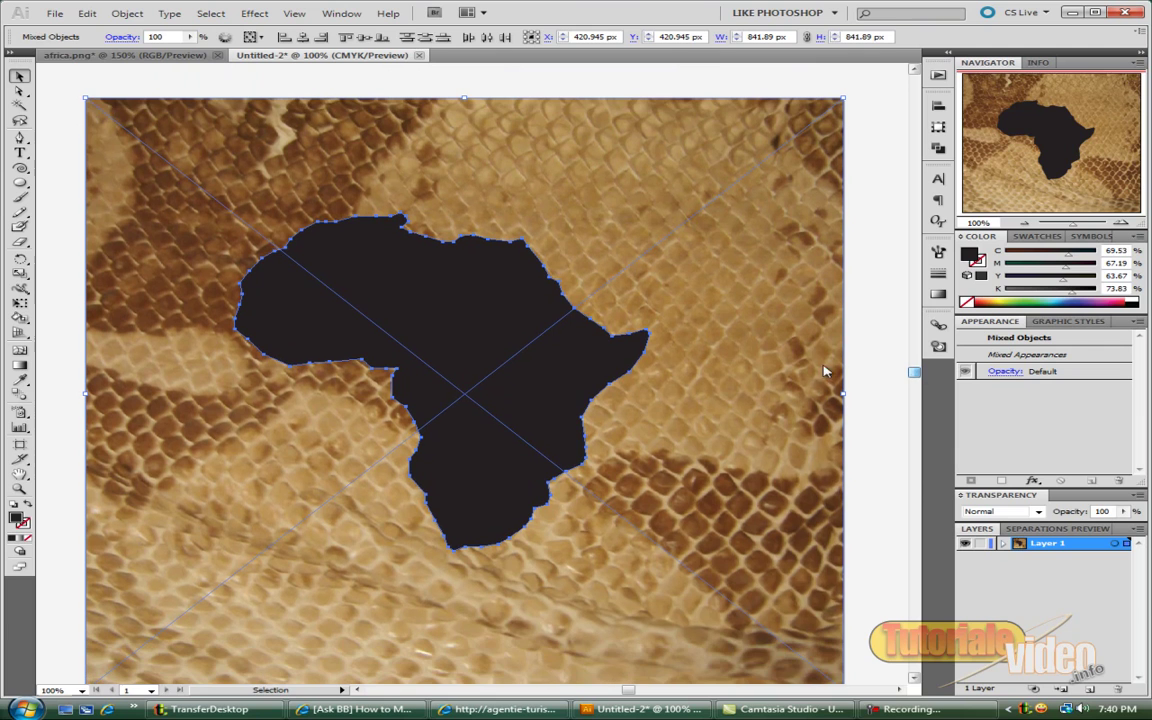
click(124, 17)
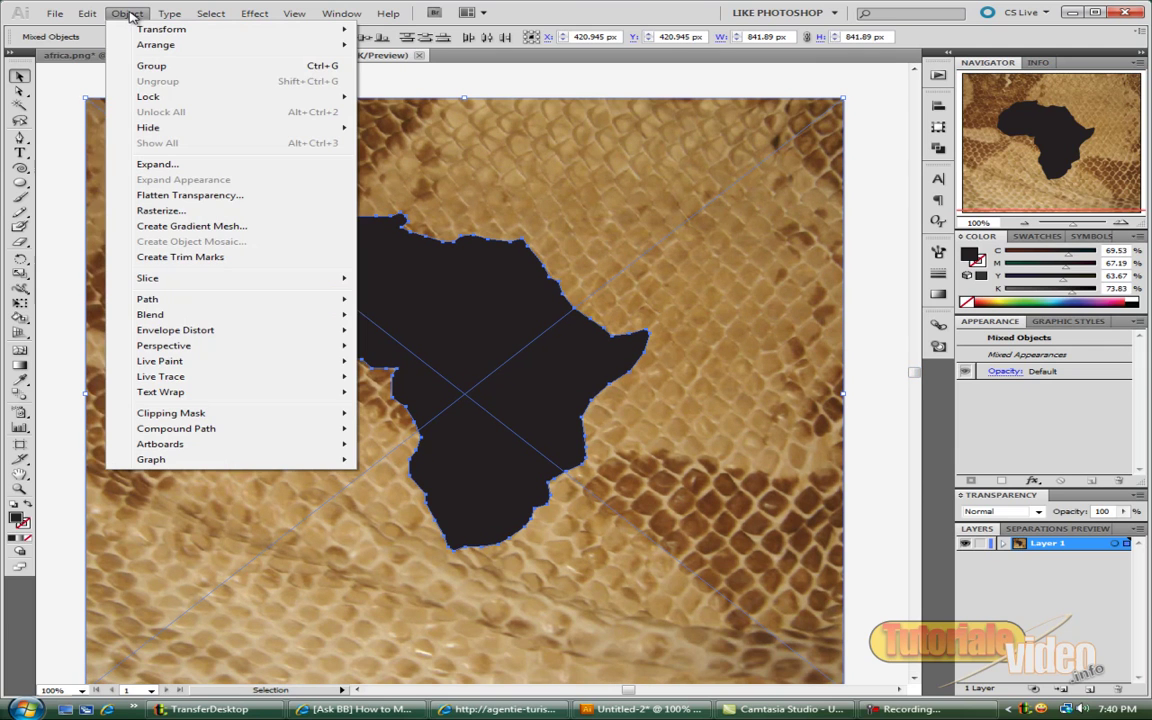
mouse_move(195, 350)
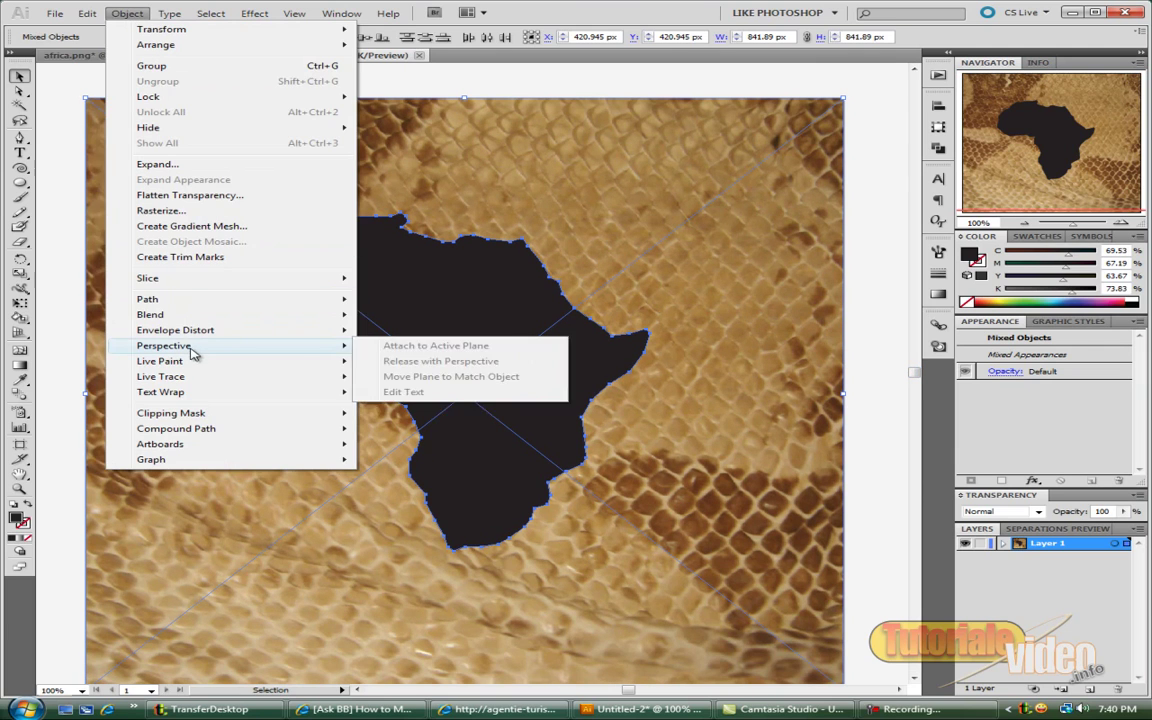
mouse_move(193, 418)
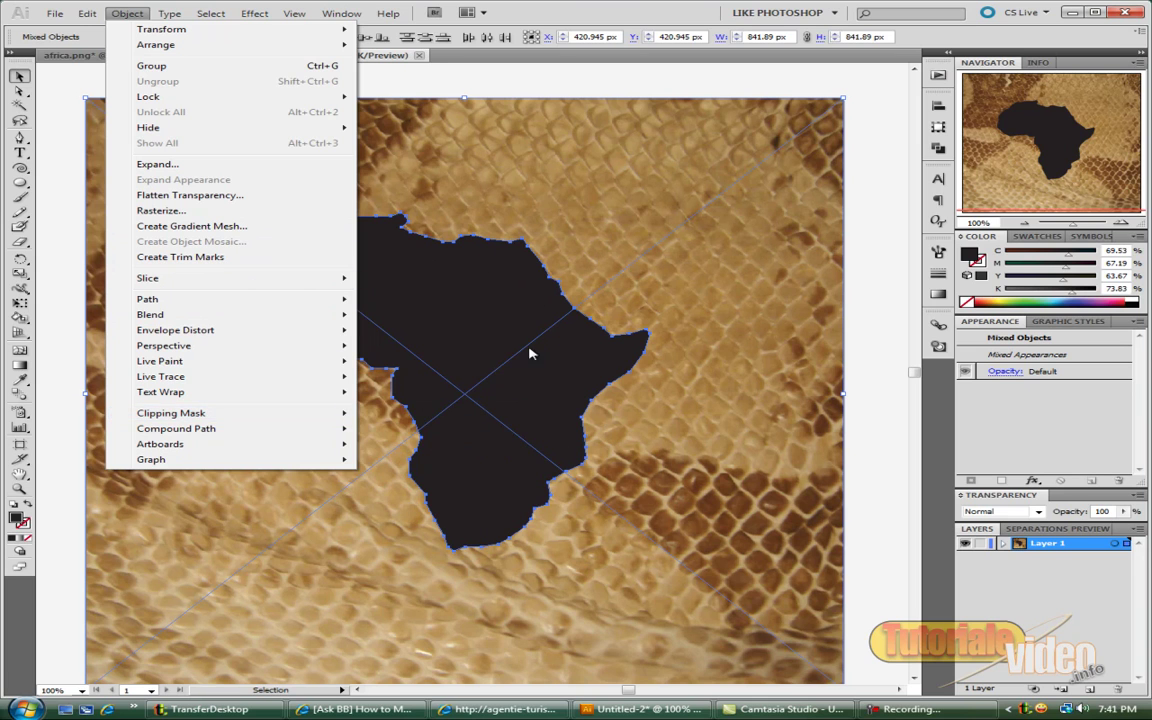
mouse_move(239, 415)
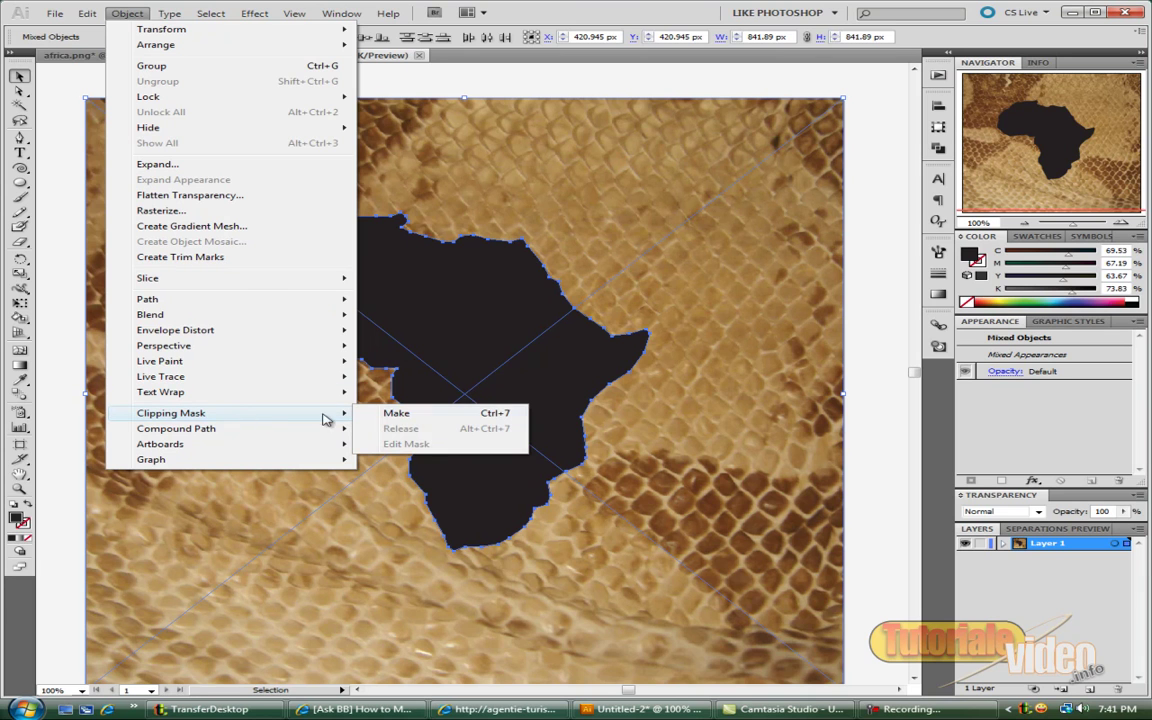
click(445, 414)
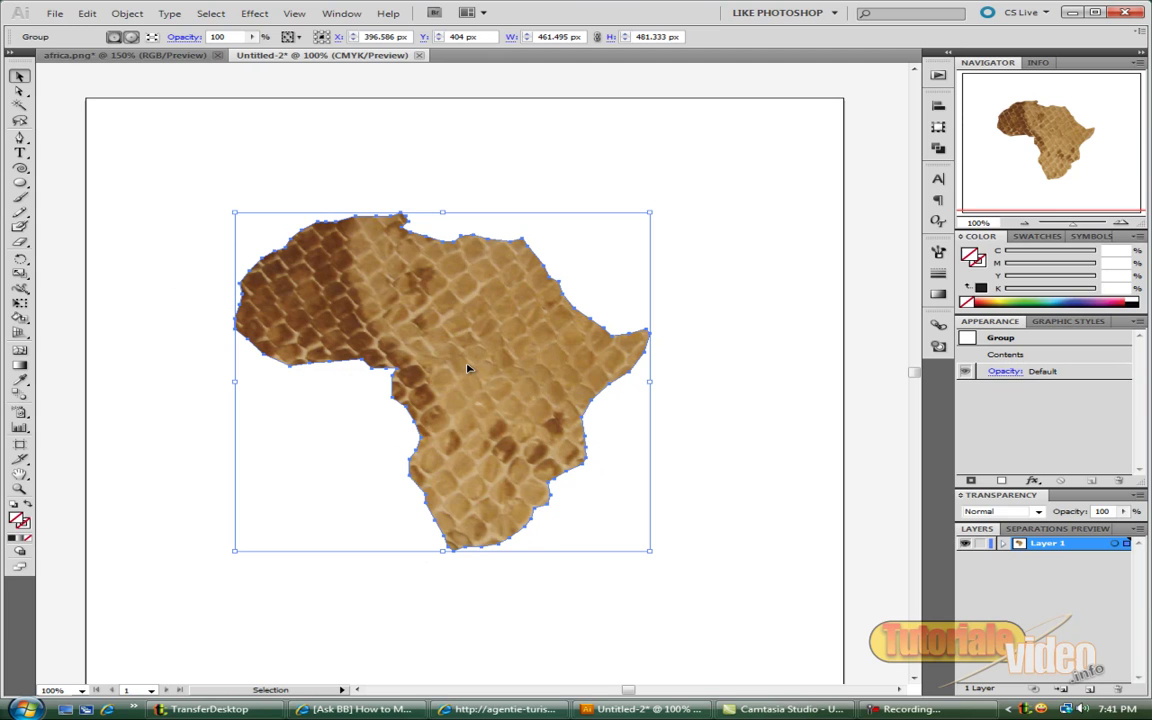
Move the clipped snake-skin Africa slightly upward on the artboard, to about X 393 px, Y 376 px.
mouse_move(467, 368)
mouse_down()
mouse_move(455, 363)
mouse_move(475, 365)
mouse_up()
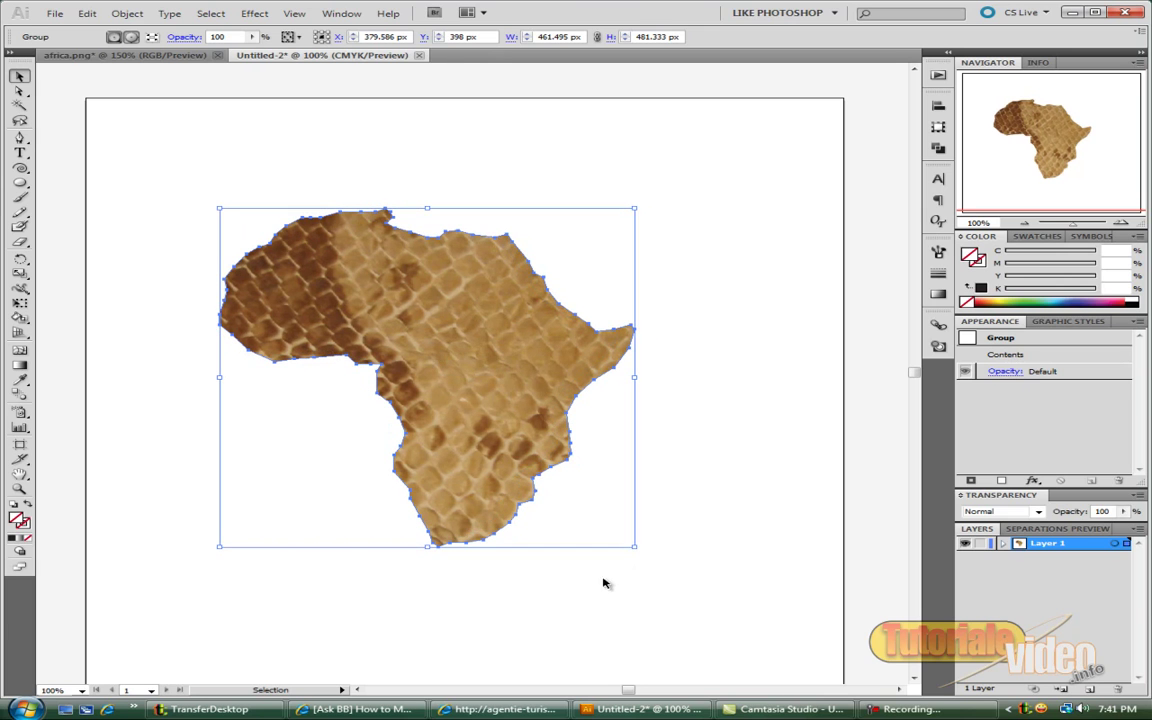
click(900, 712)
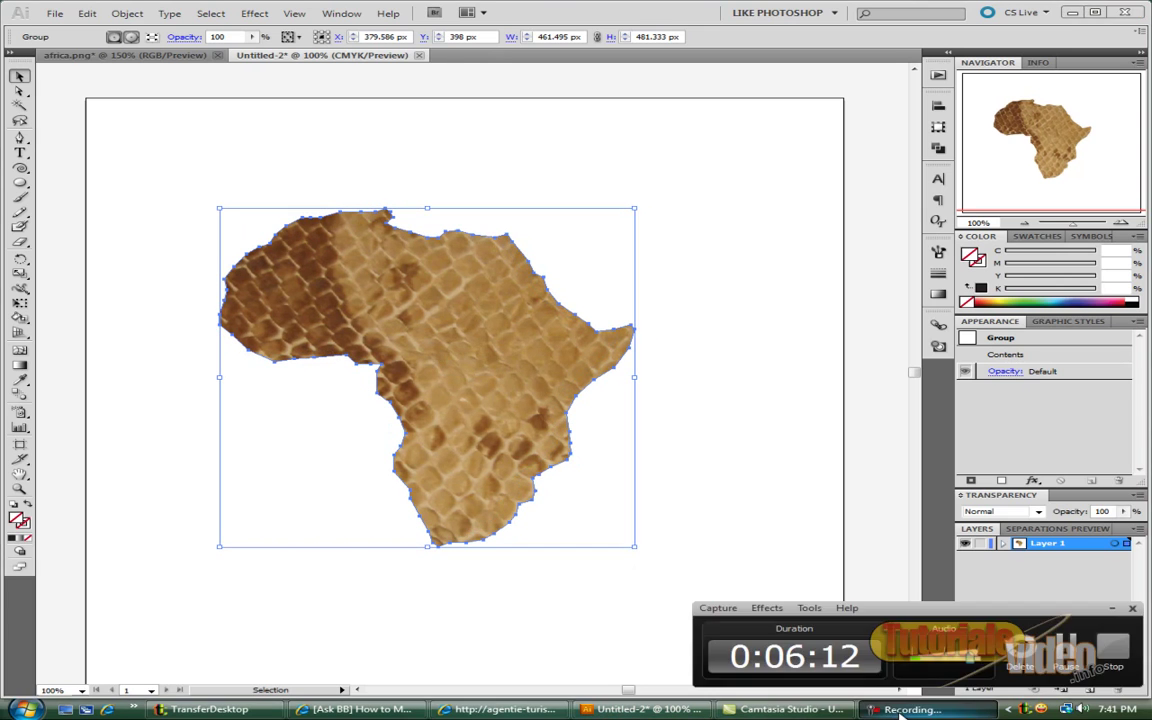
click(900, 712)
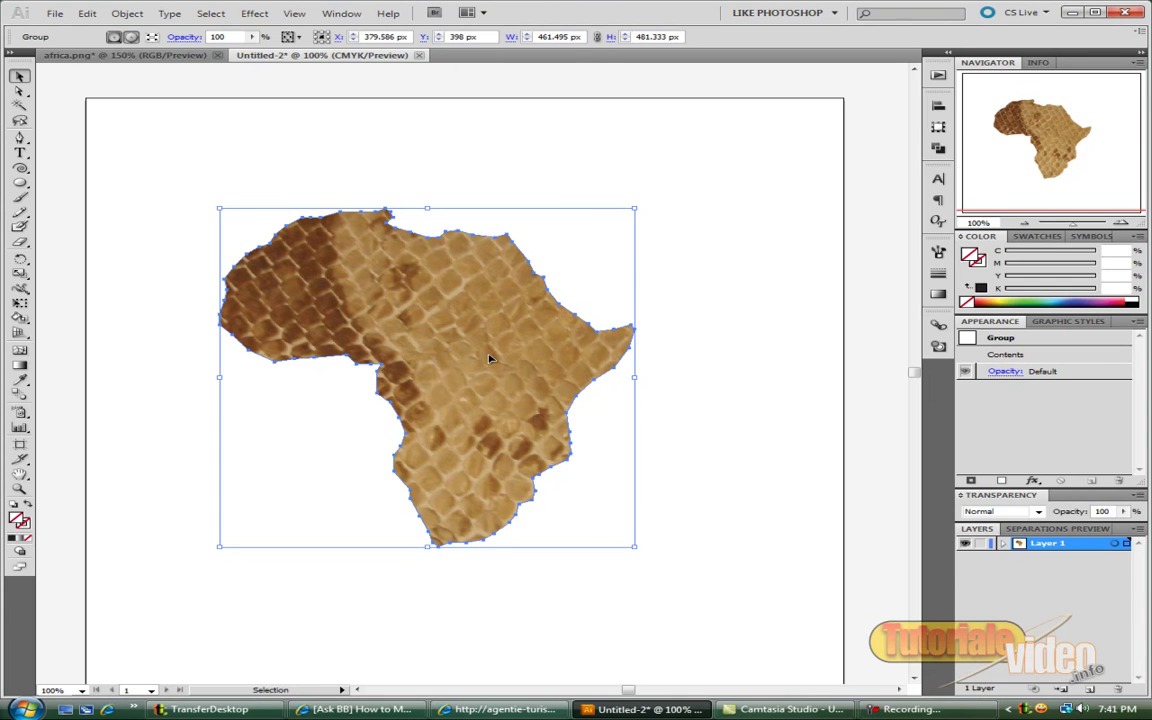
drag(476, 357, 489, 335)
Pick a crimson fill colour (C 6.67, M 100, Y 50.98, K 0.39) and enlarge the snake-skin Africa from its upper-left corner, leaving it deselected.
click(1126, 298)
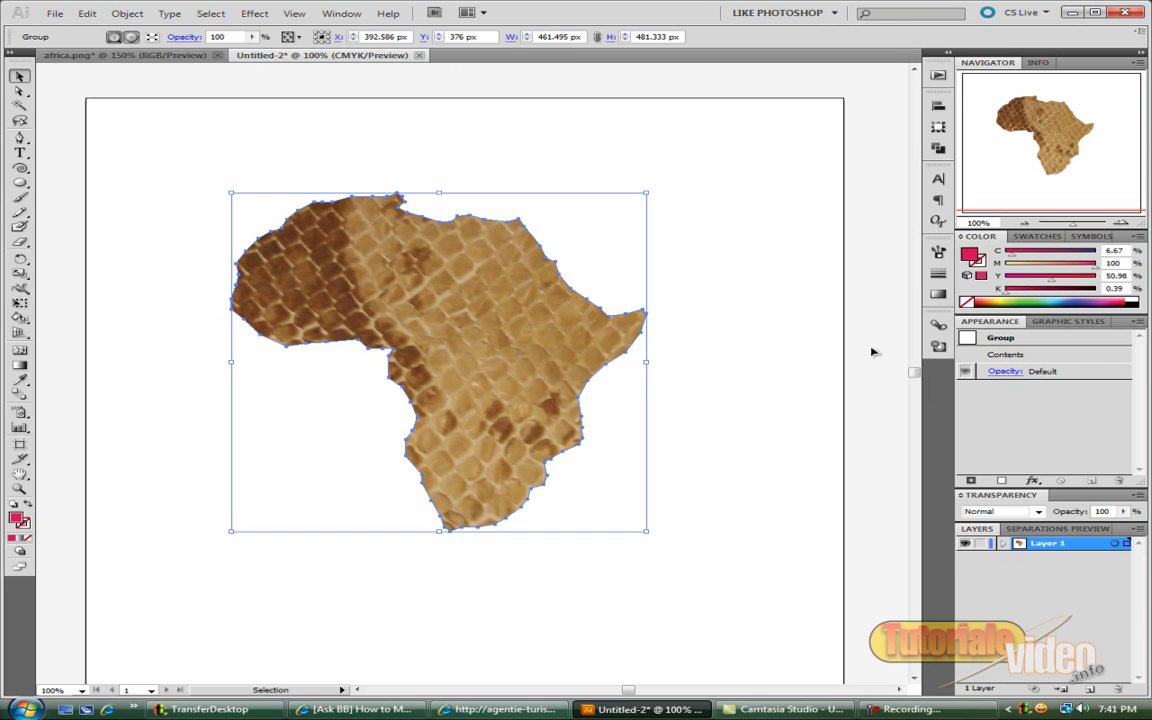
drag(645, 531, 754, 612)
click(236, 197)
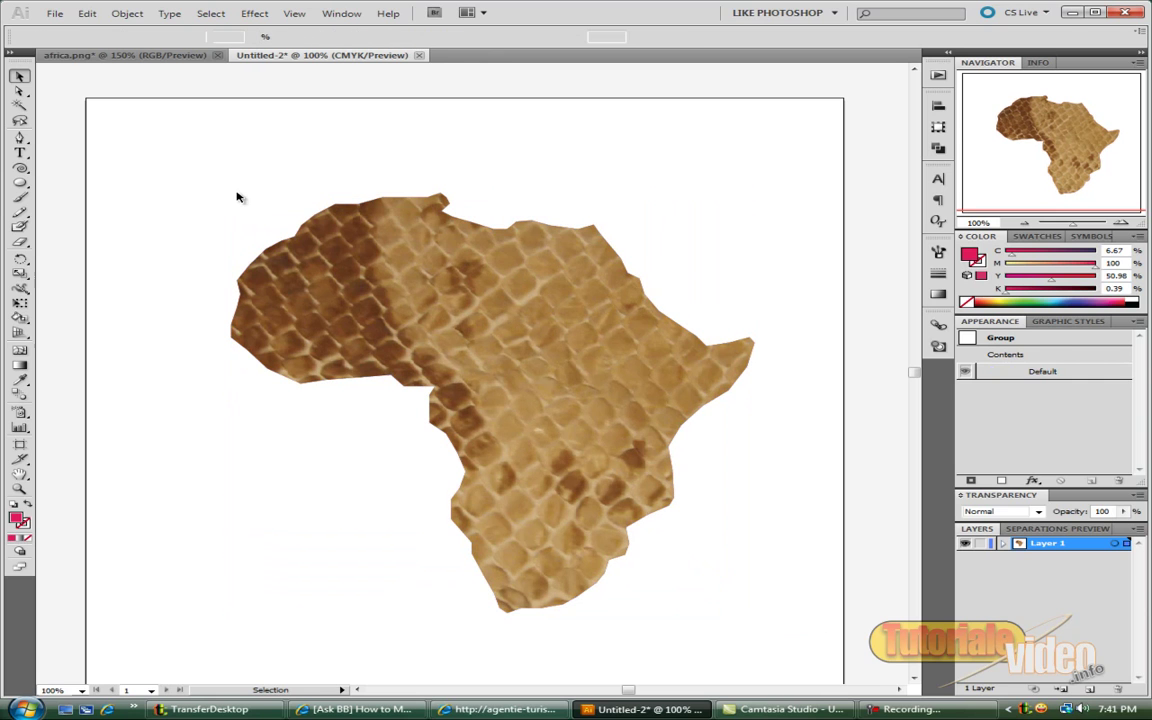
Move the snake-skin Africa about 63 px to the left and shrink it slightly to about 570 by 583 px.
drag(520, 363, 457, 363)
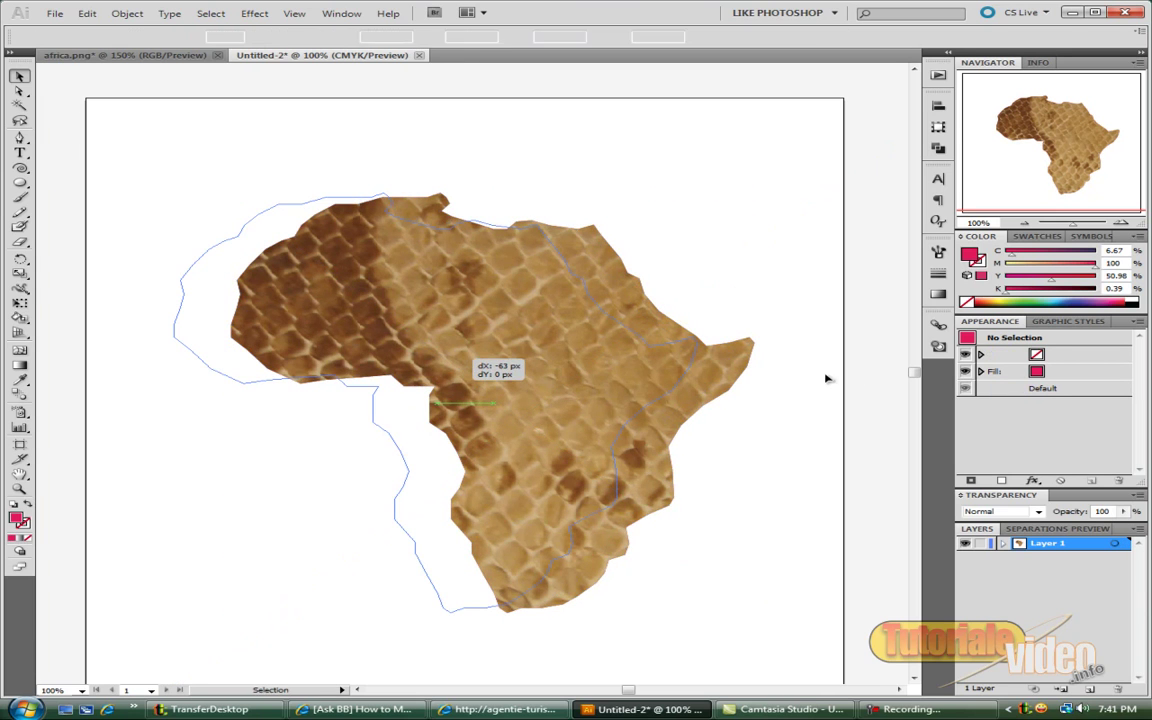
drag(846, 437, 846, 437)
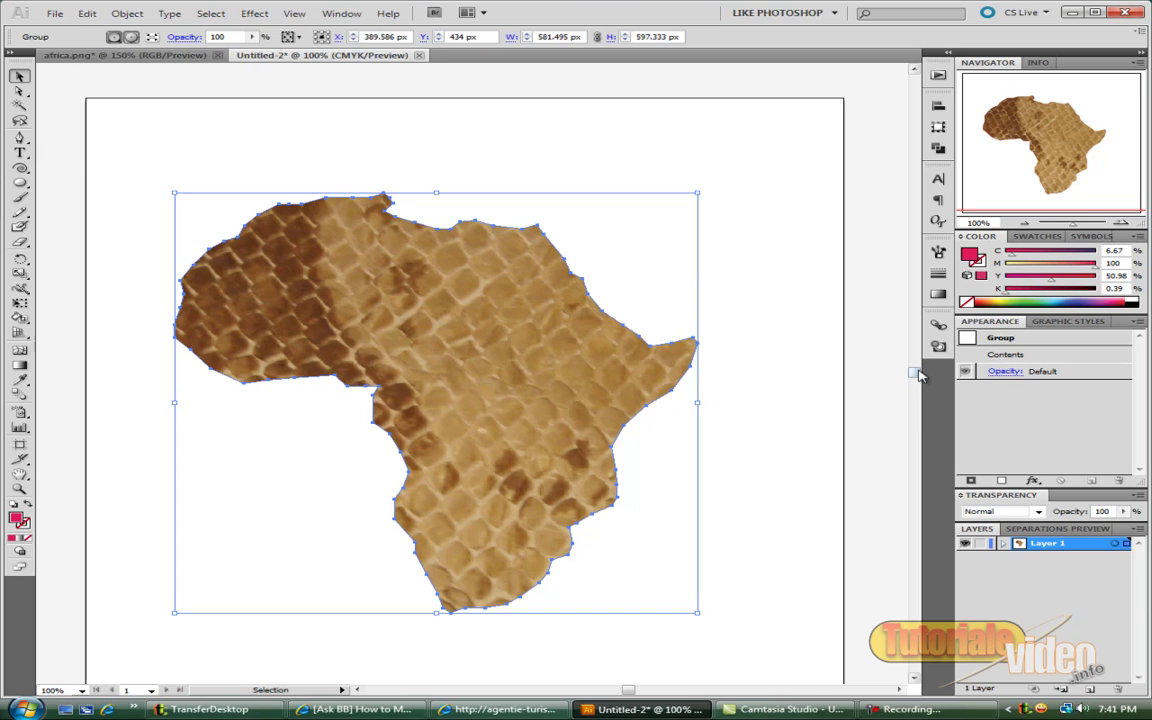
drag(914, 373, 914, 371)
drag(697, 614, 688, 602)
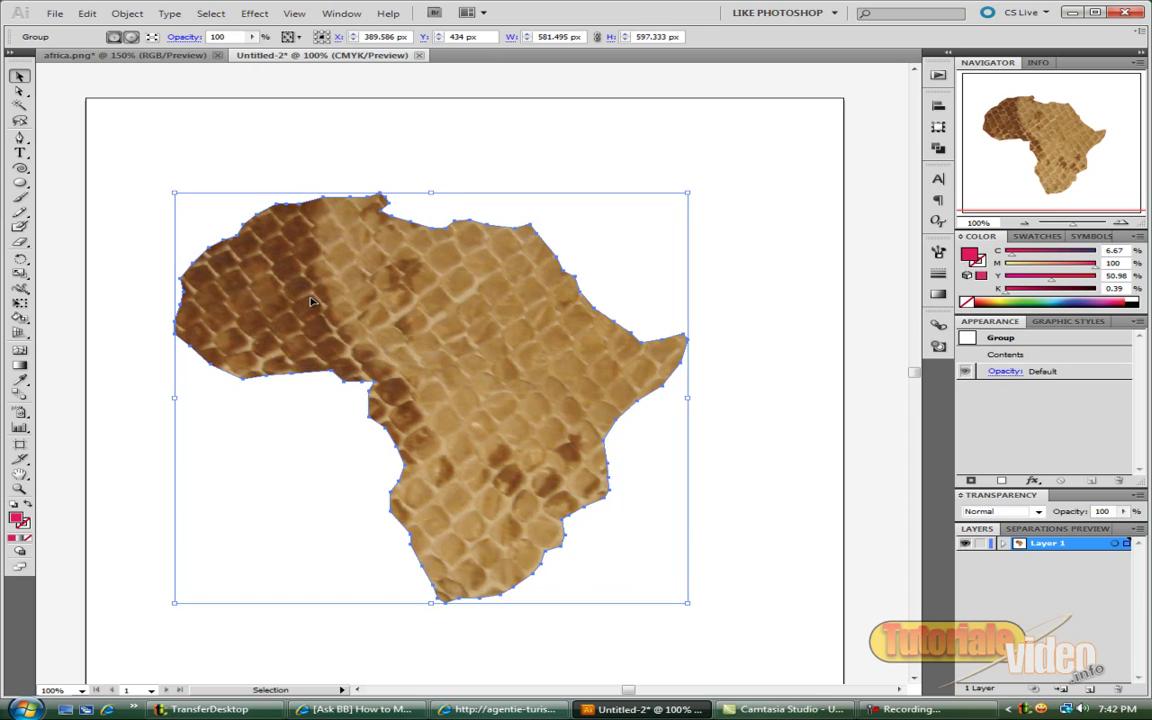
right_click(470, 385)
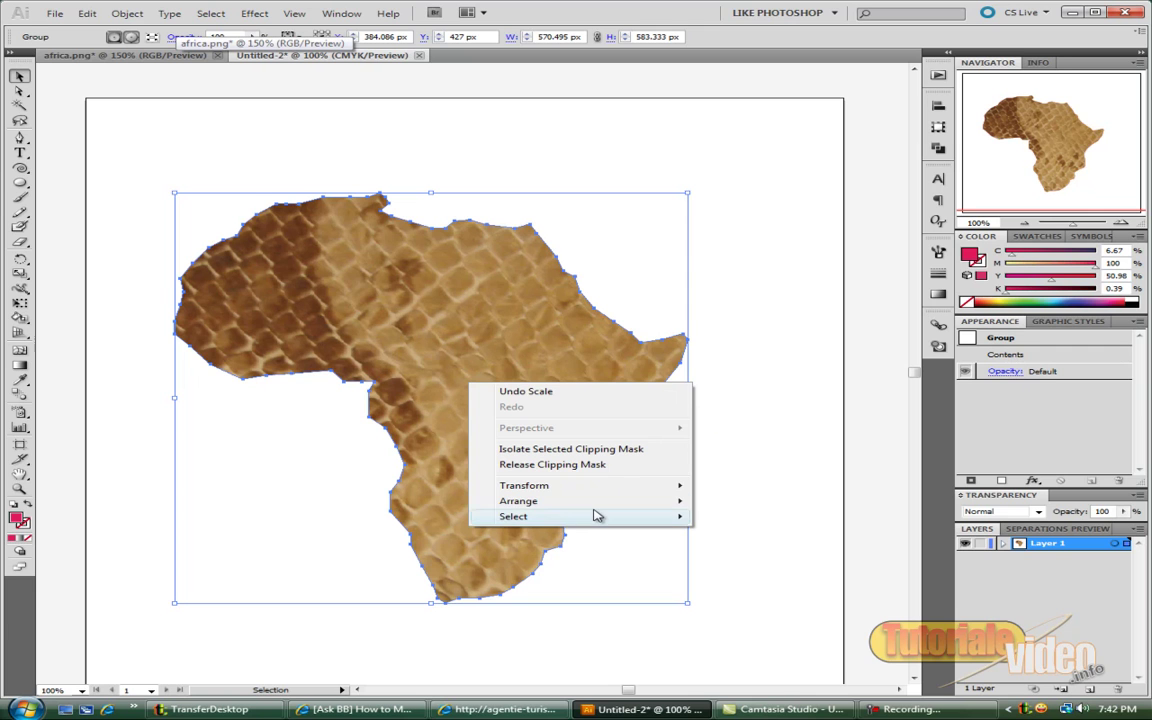
click(725, 373)
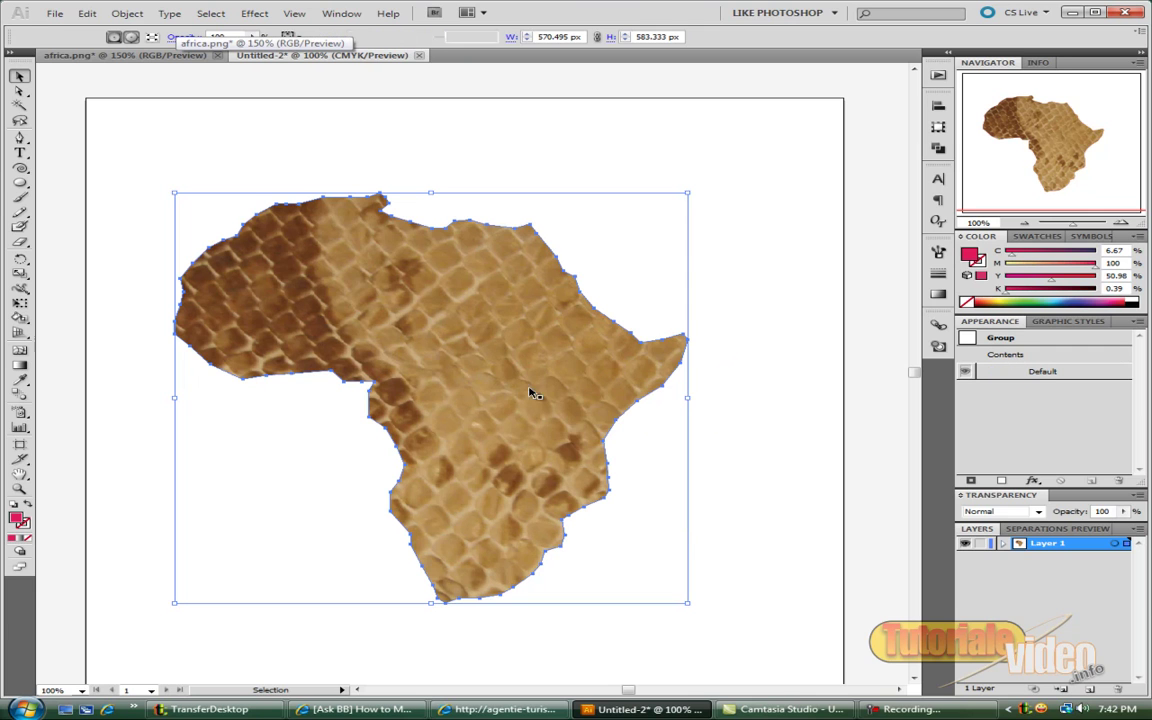
right_click(479, 390)
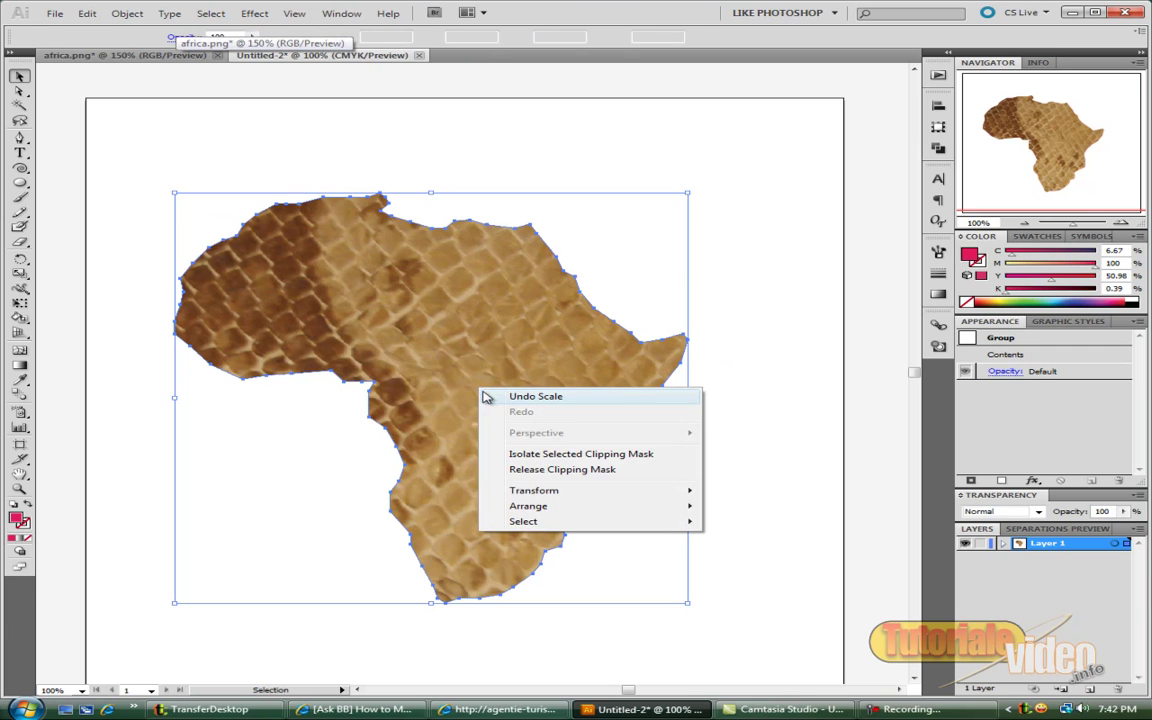
click(795, 327)
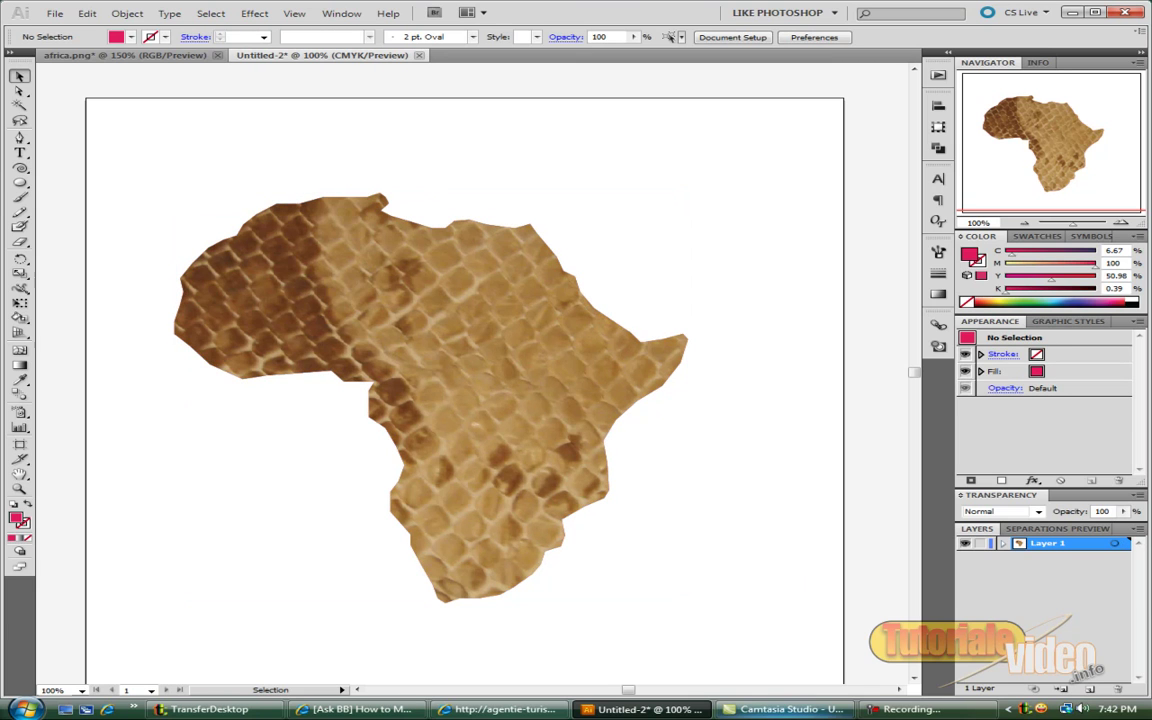
click(910, 709)
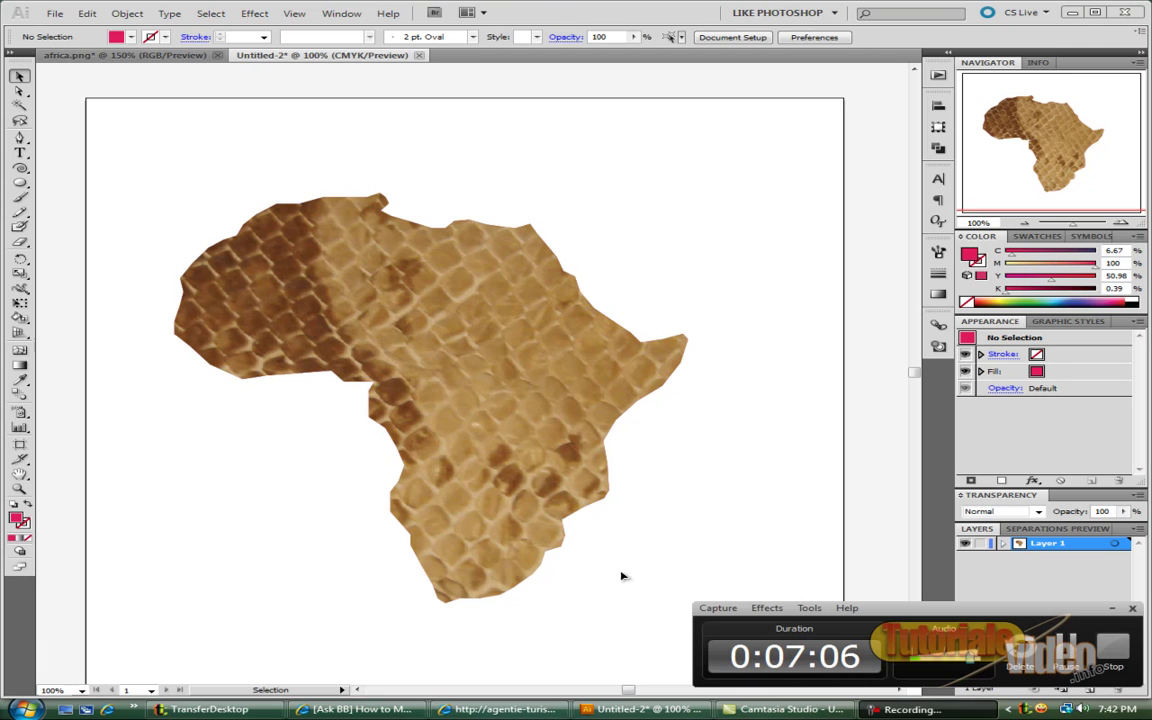
click(523, 405)
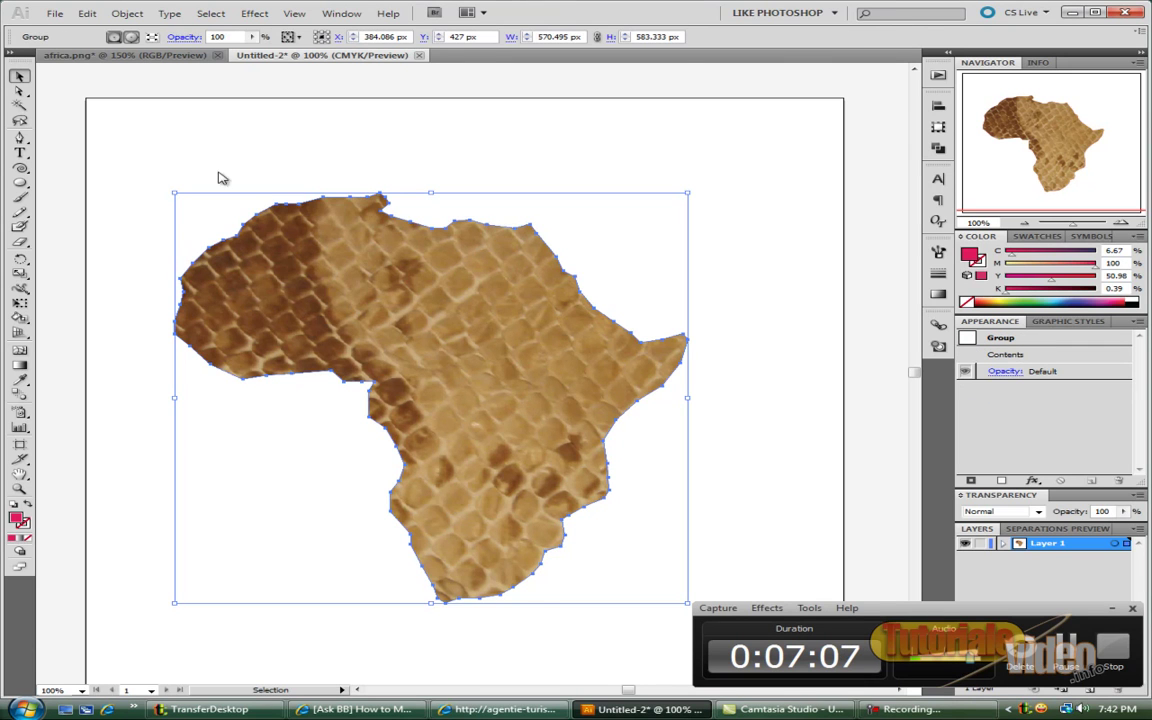
In the africa.png document, trace Madagascar on the map with the Pen tool as a closed black-filled shape without a stroke.
click(140, 57)
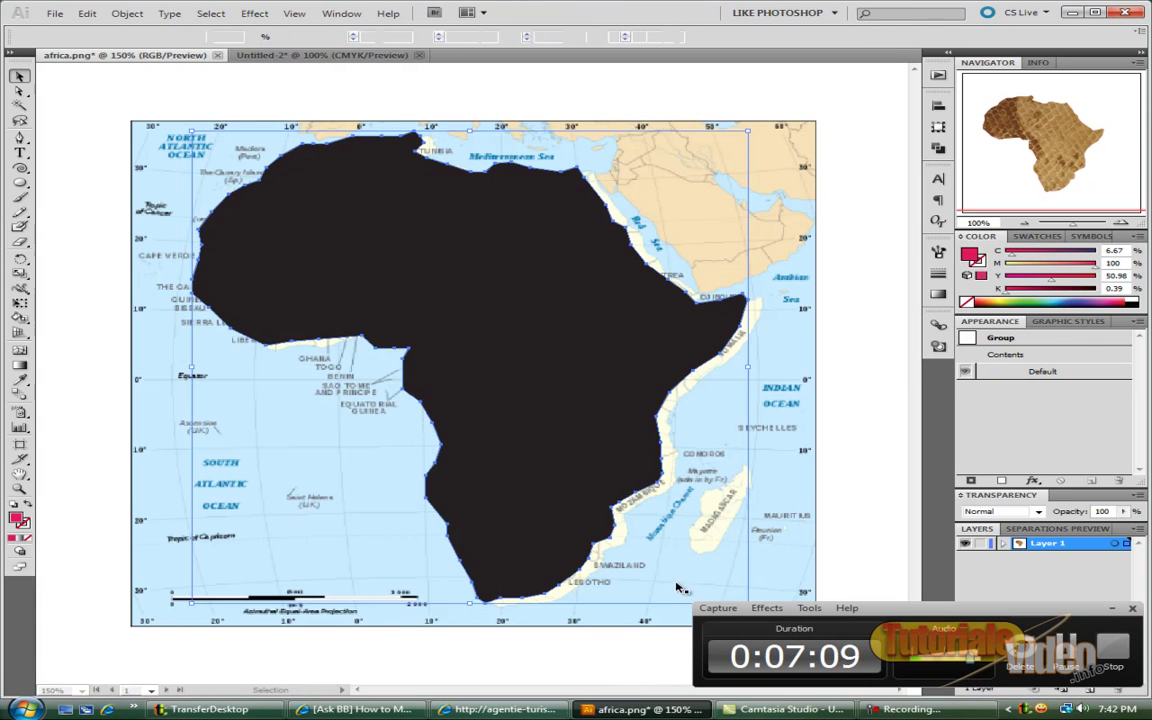
key(ctrl+shift+g)
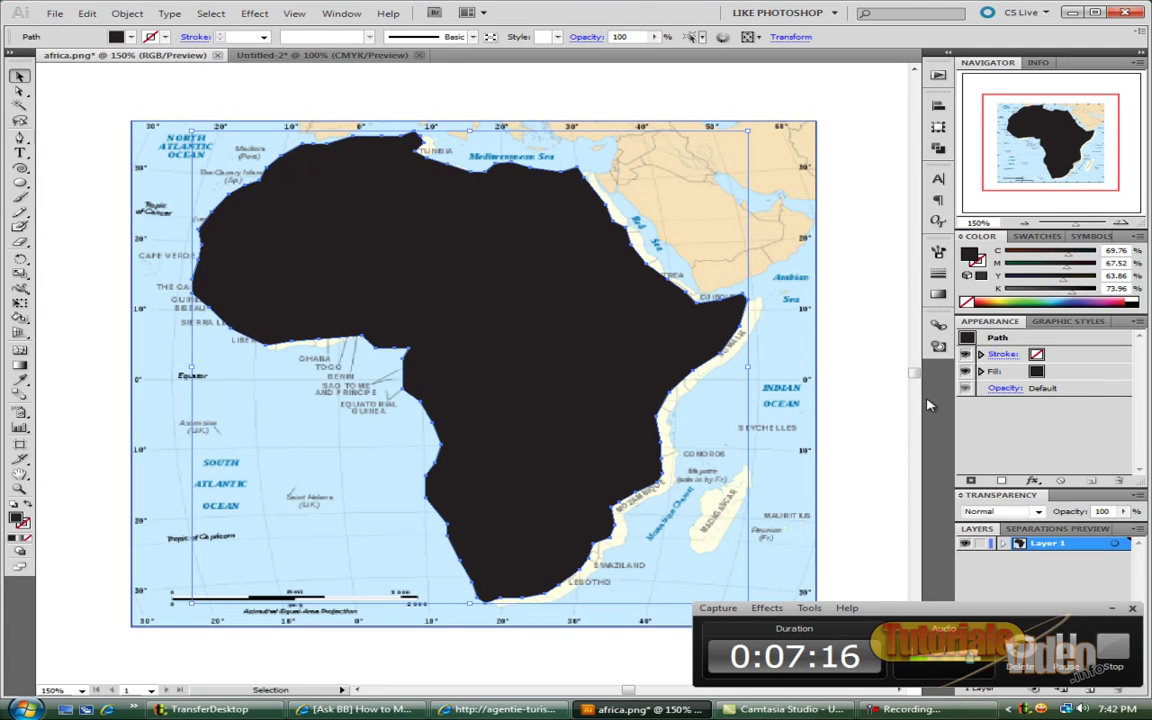
scroll(900, 410, down, 5)
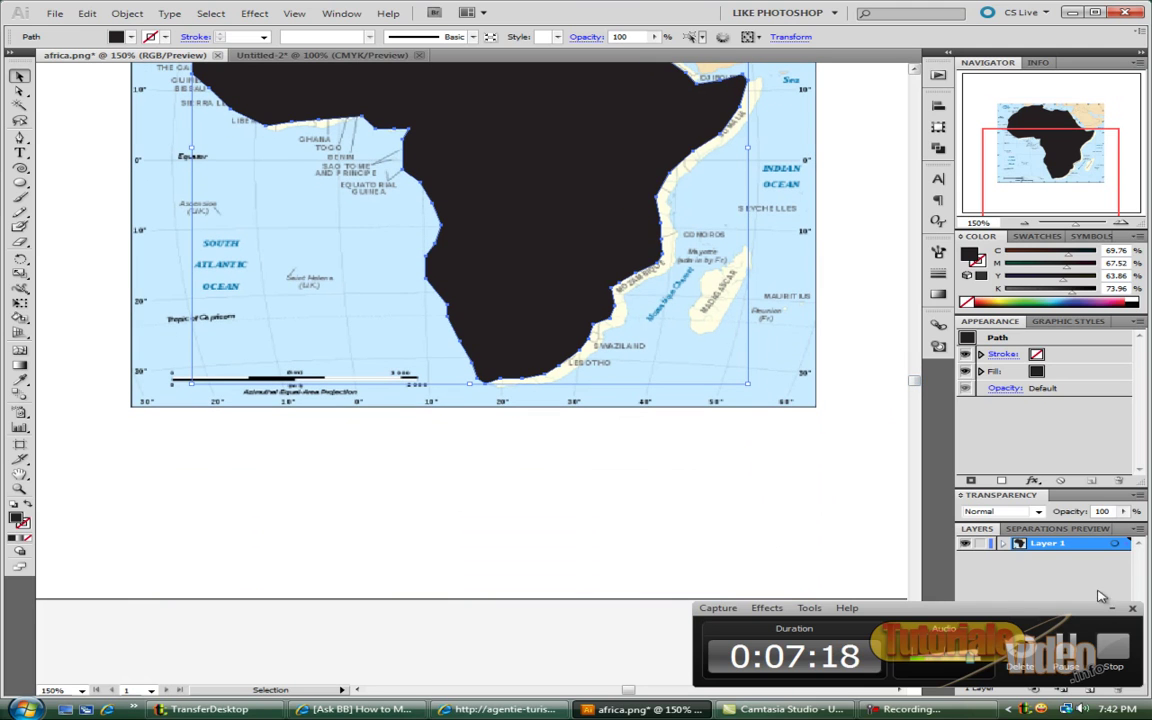
click(1112, 607)
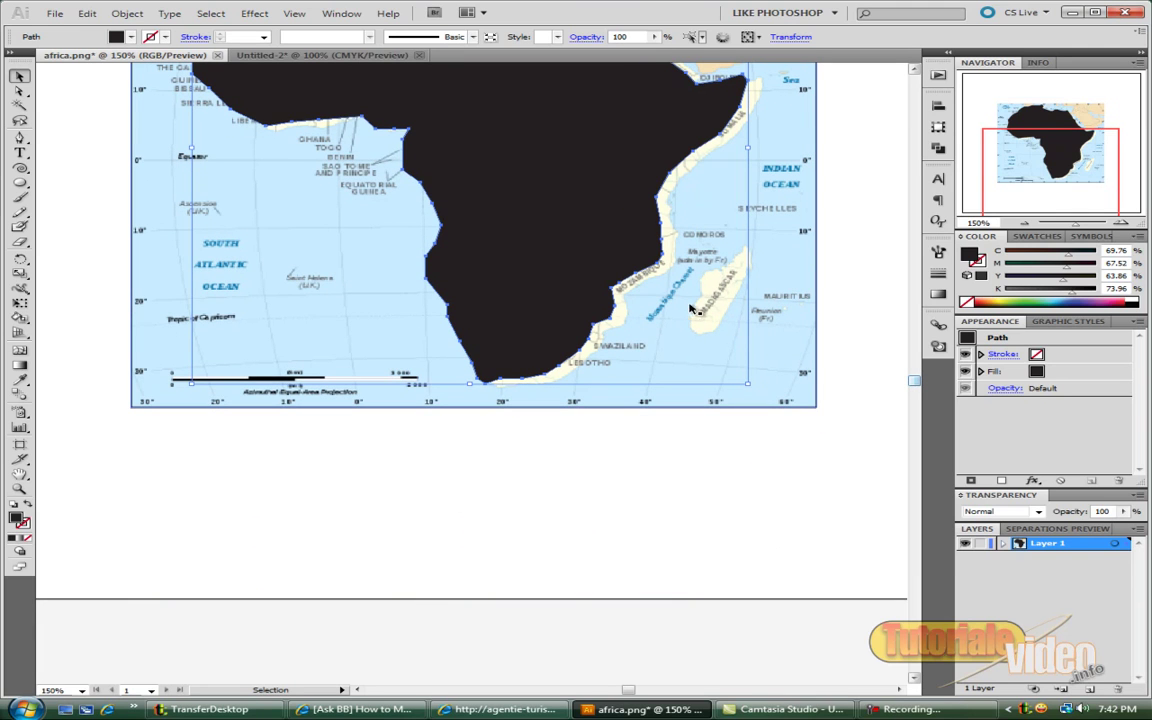
click(19, 138)
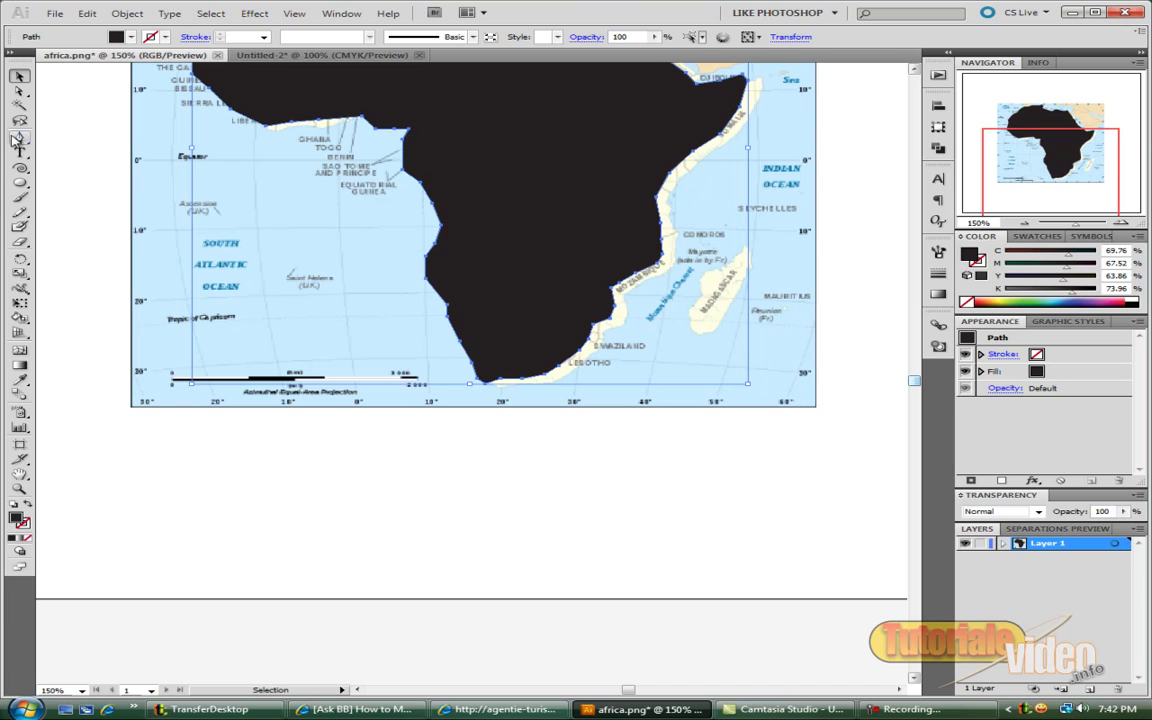
ctrl+click(692, 319)
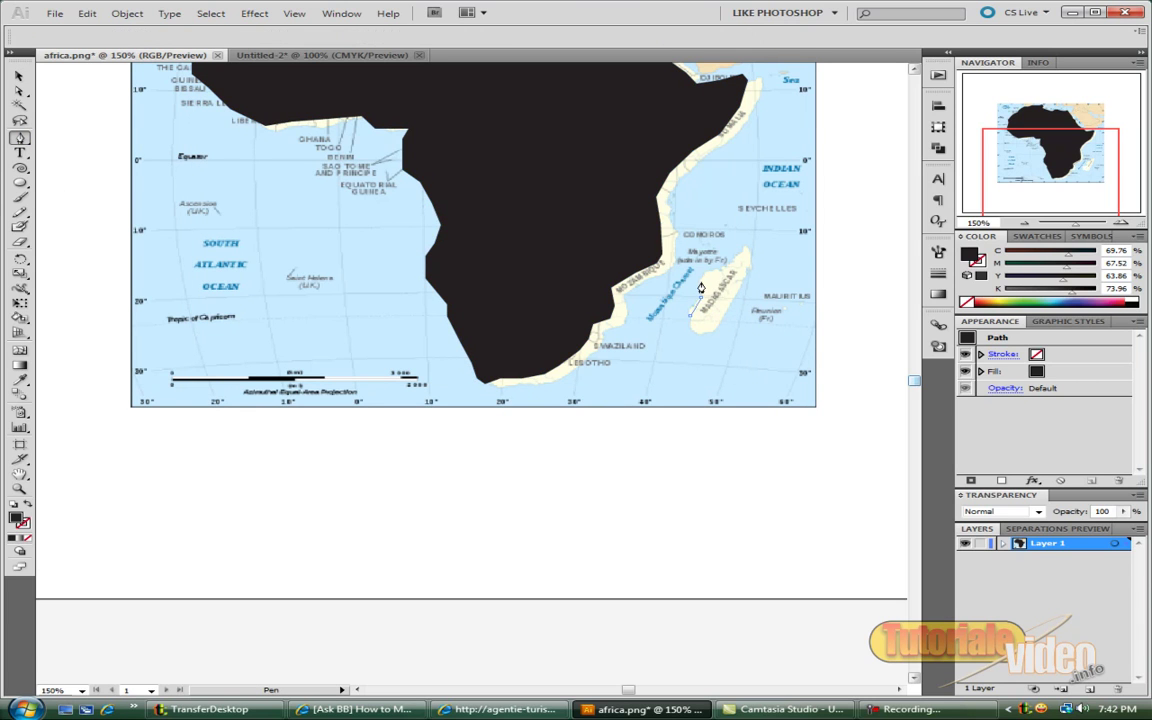
click(691, 315)
mouse_move(737, 259)
mouse_down()
mouse_move(745, 252)
mouse_move(743, 282)
mouse_up()
click(708, 331)
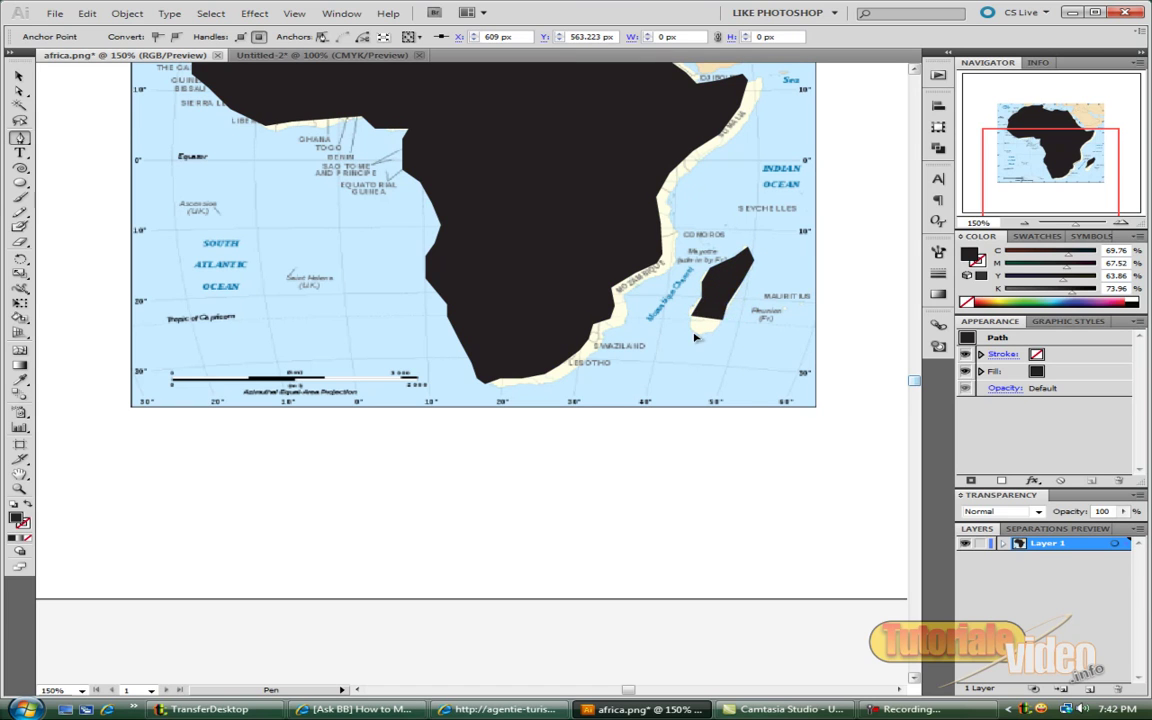
drag(694, 336, 692, 322)
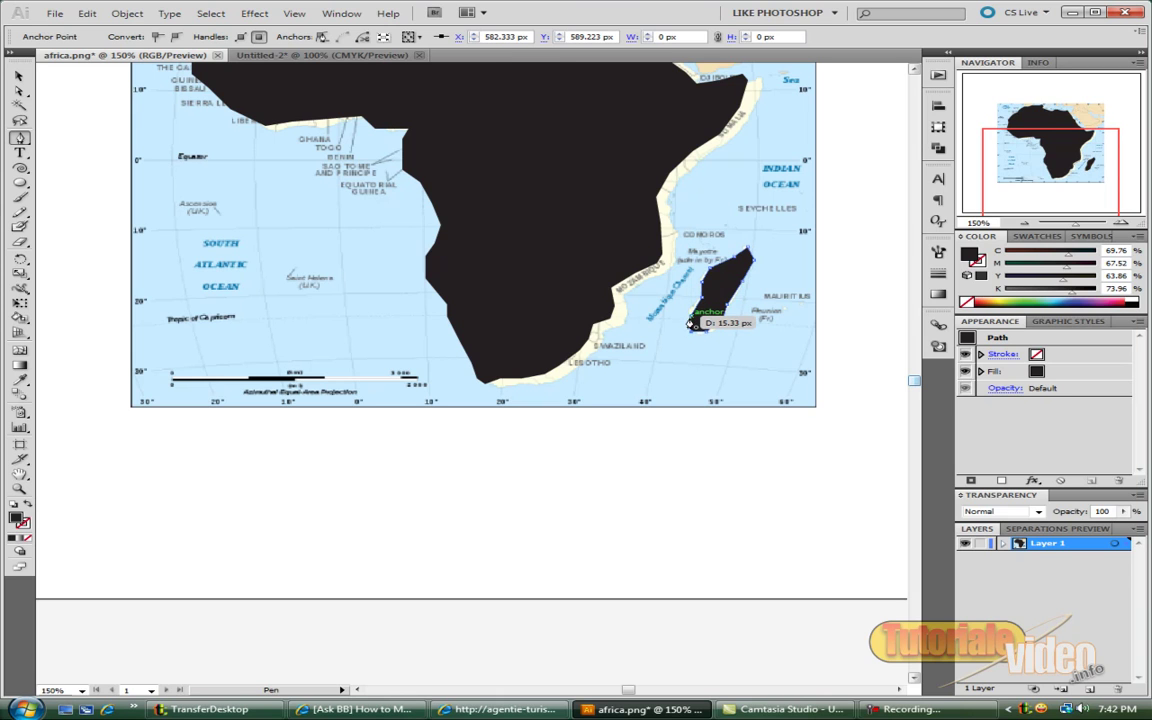
click(692, 322)
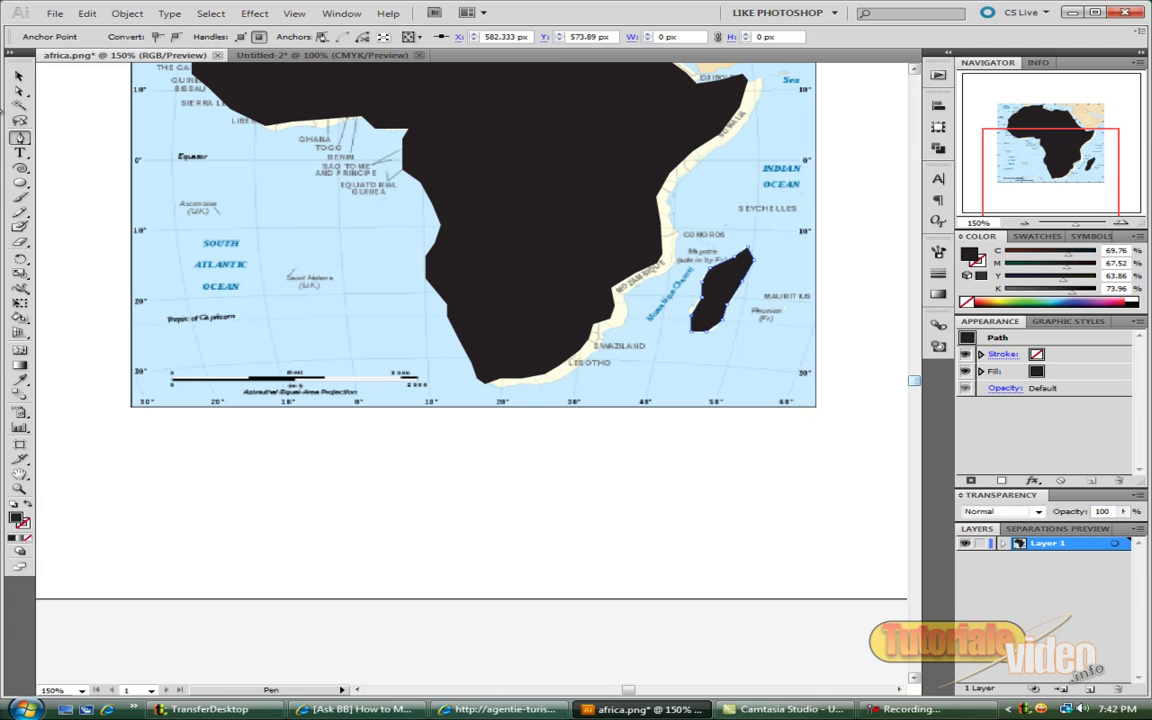
Copy the black Madagascar silhouette into the Untitled-2 document and place it just off the snake-skin Africa's southeast coast.
click(19, 76)
click(726, 293)
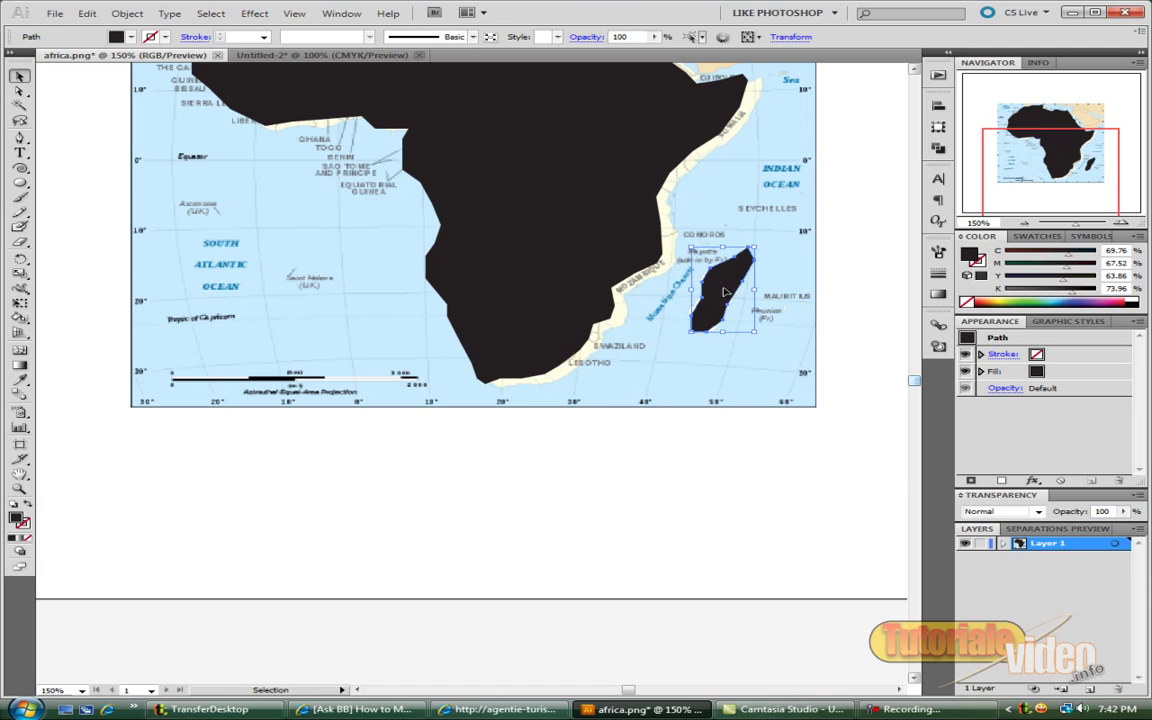
key(a)
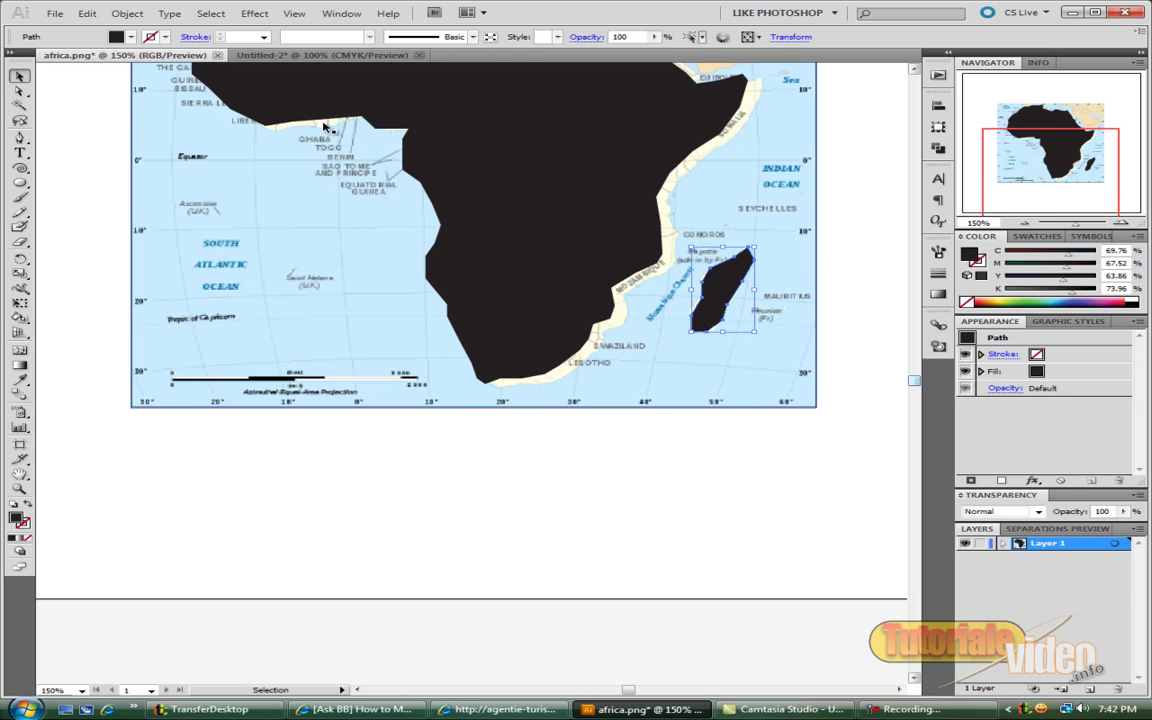
click(343, 54)
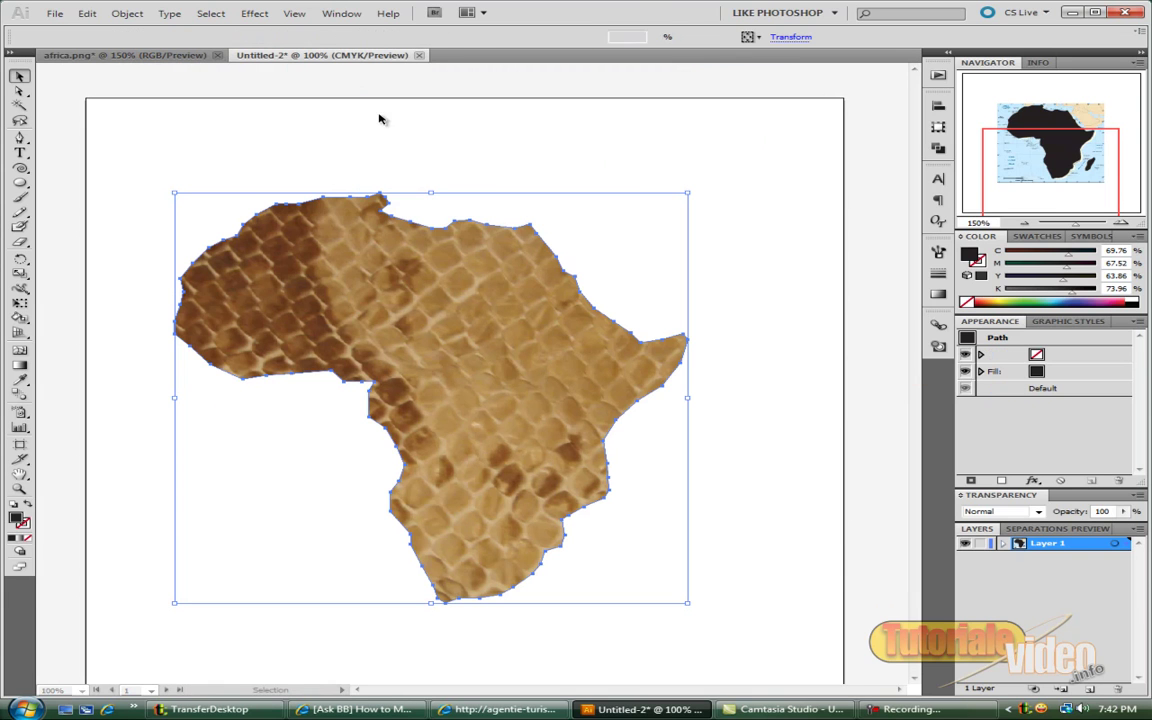
click(660, 540)
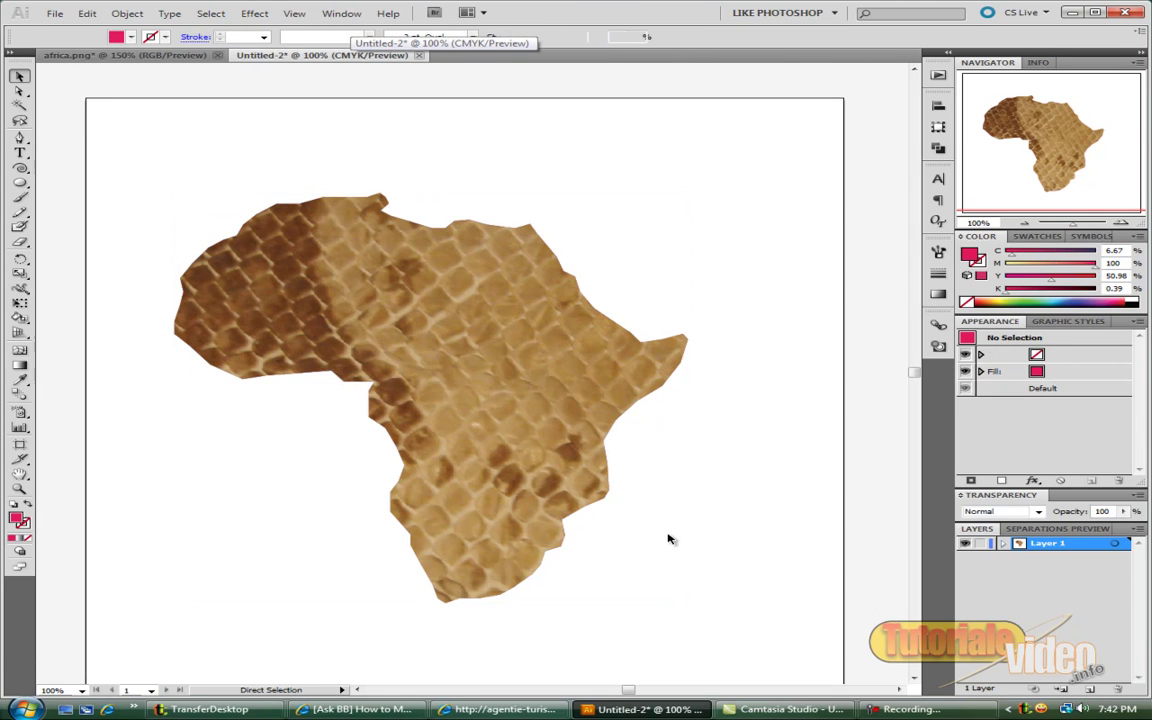
click(469, 377)
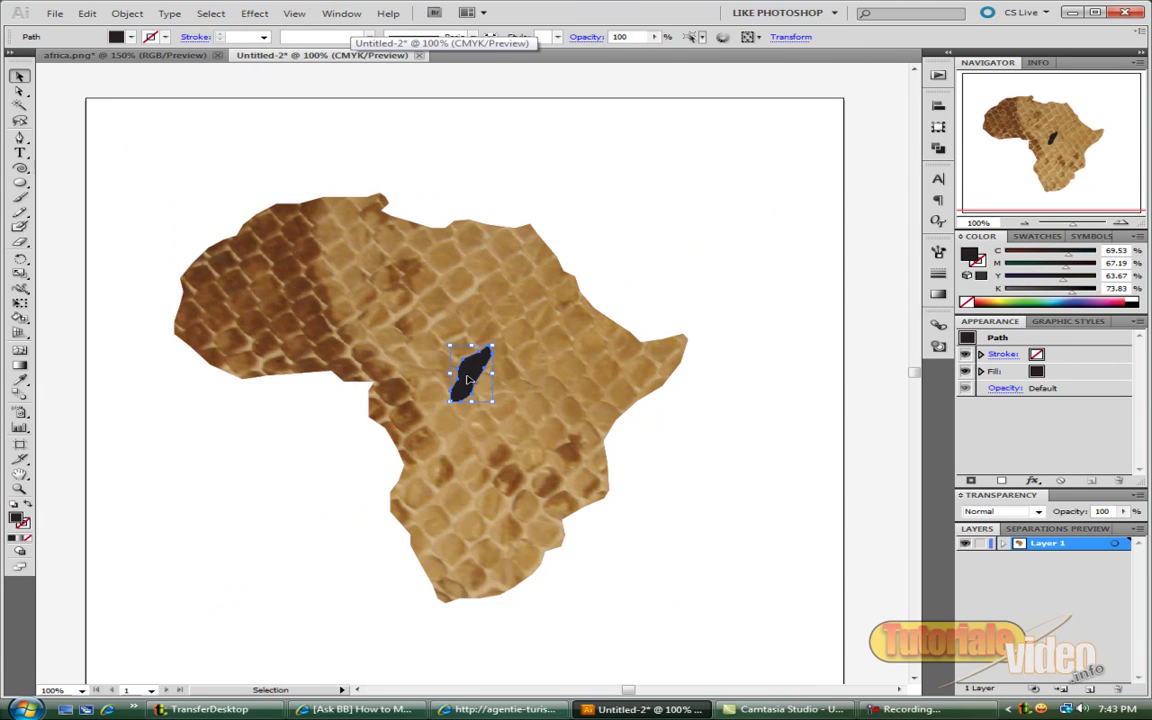
drag(469, 377, 636, 508)
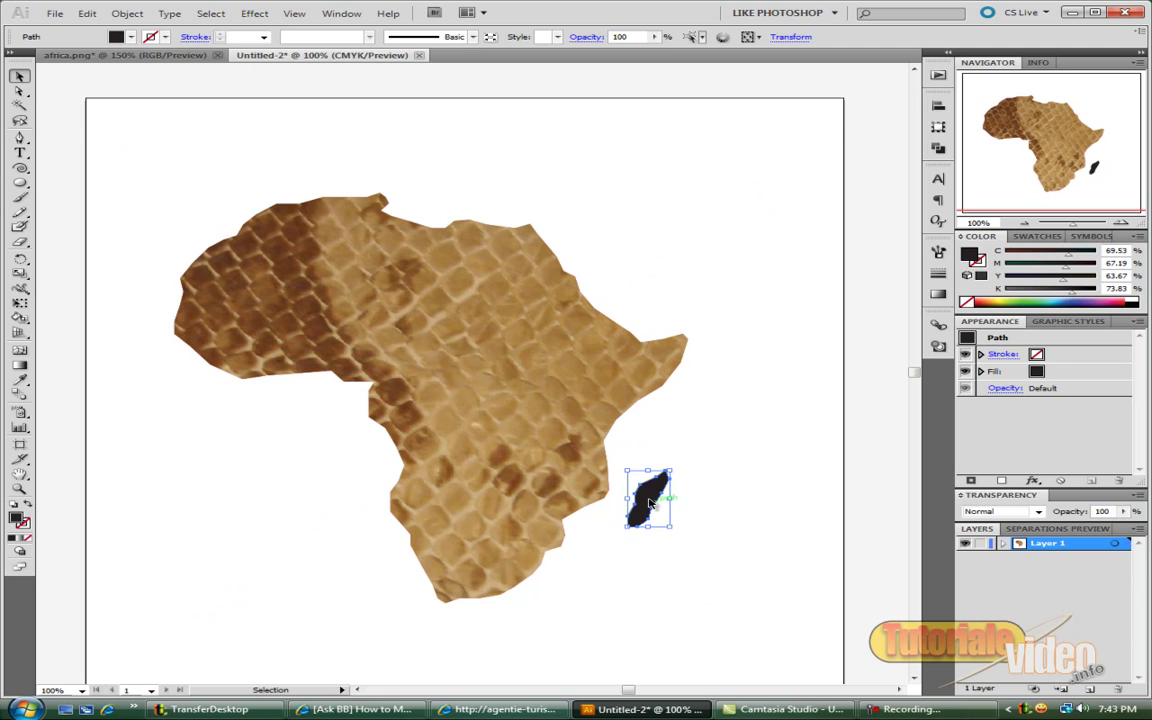
mouse_move(646, 507)
mouse_down()
mouse_move(640, 518)
mouse_move(634, 505)
mouse_up()
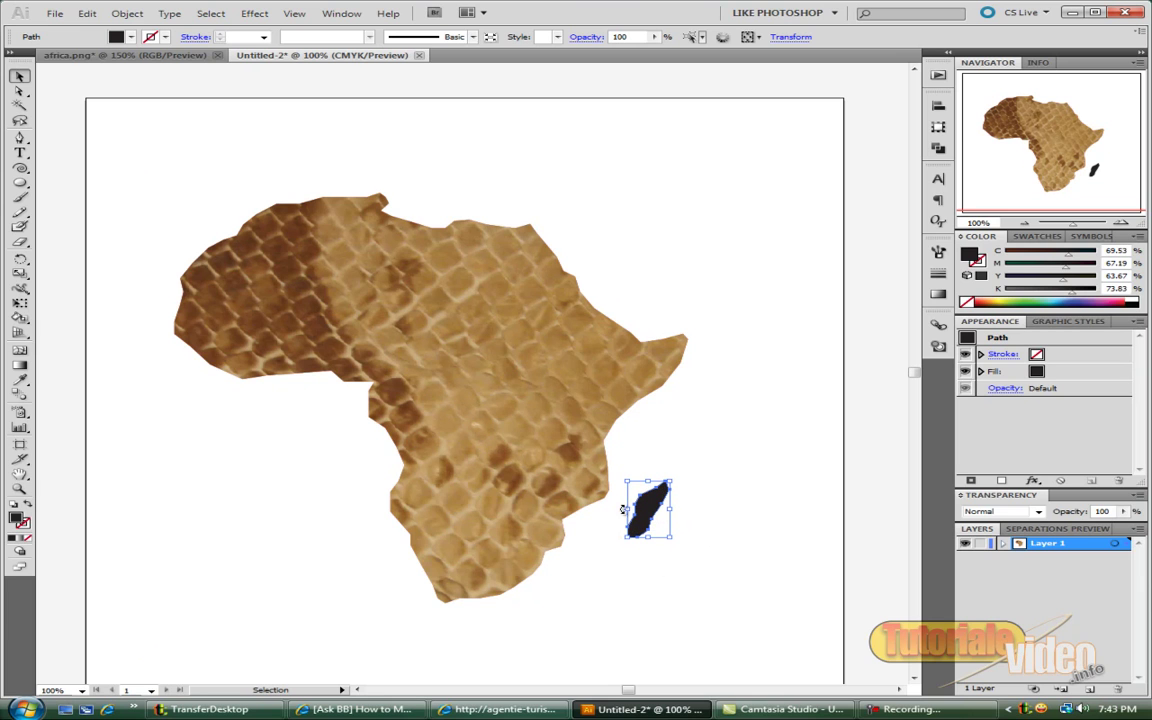
click(125, 14)
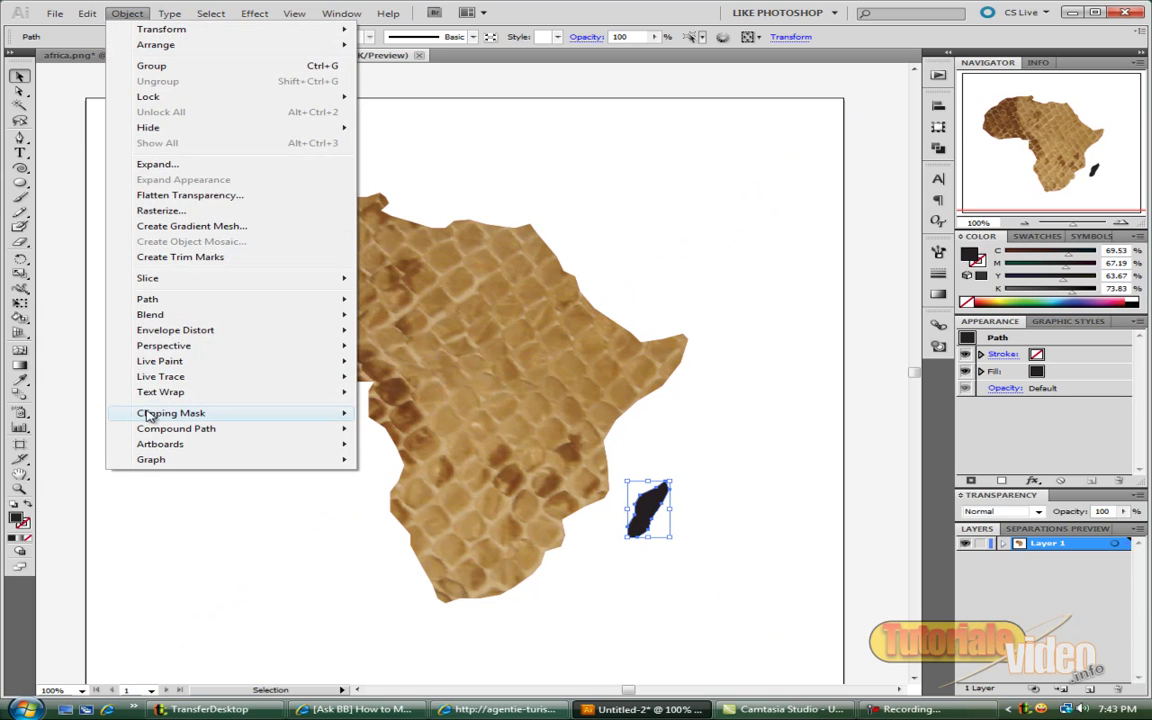
mouse_move(155, 415)
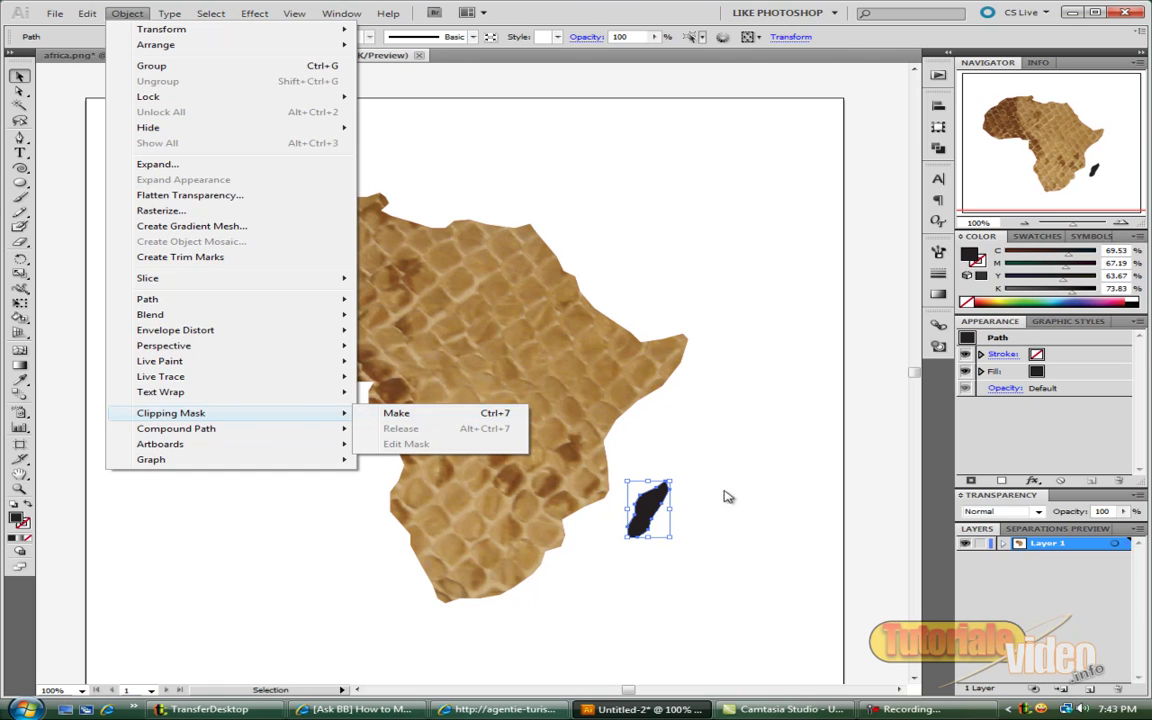
click(700, 430)
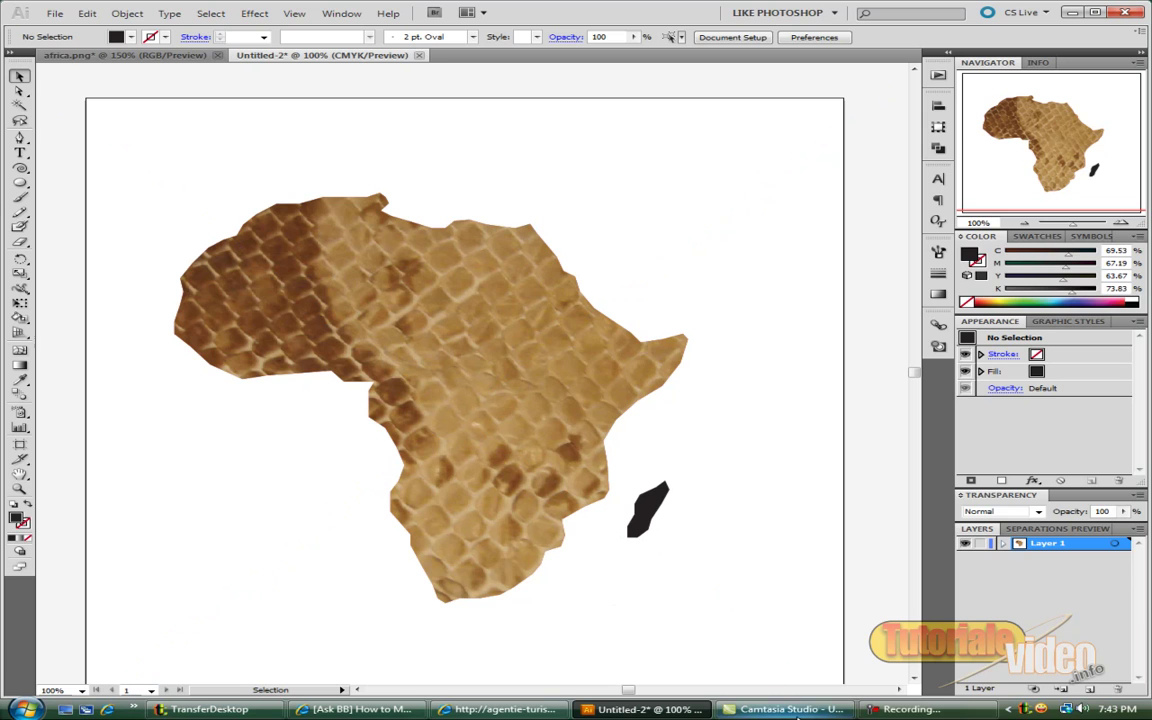
mouse_move(907, 711)
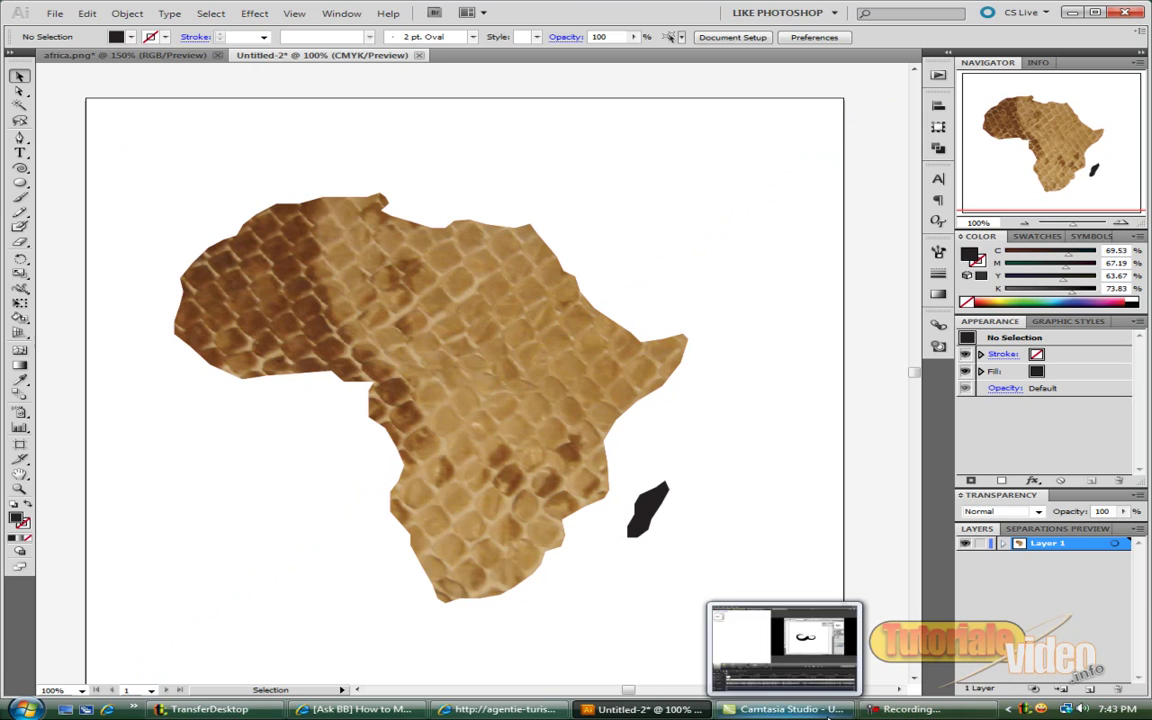
click(922, 711)
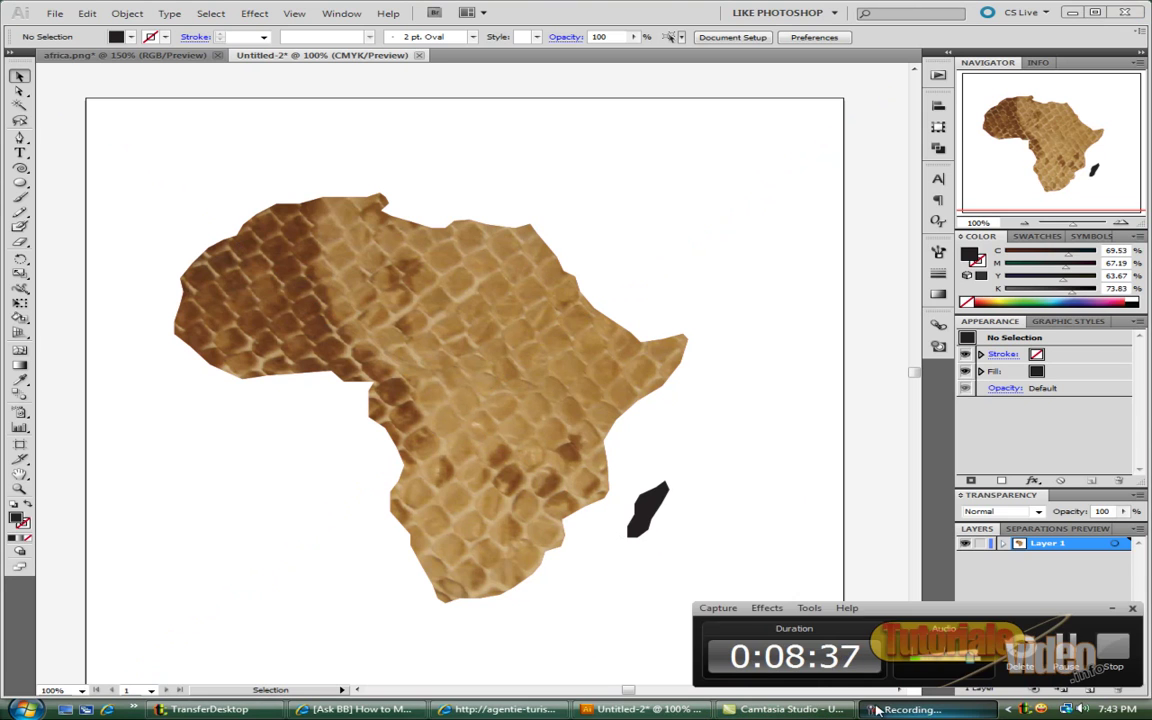